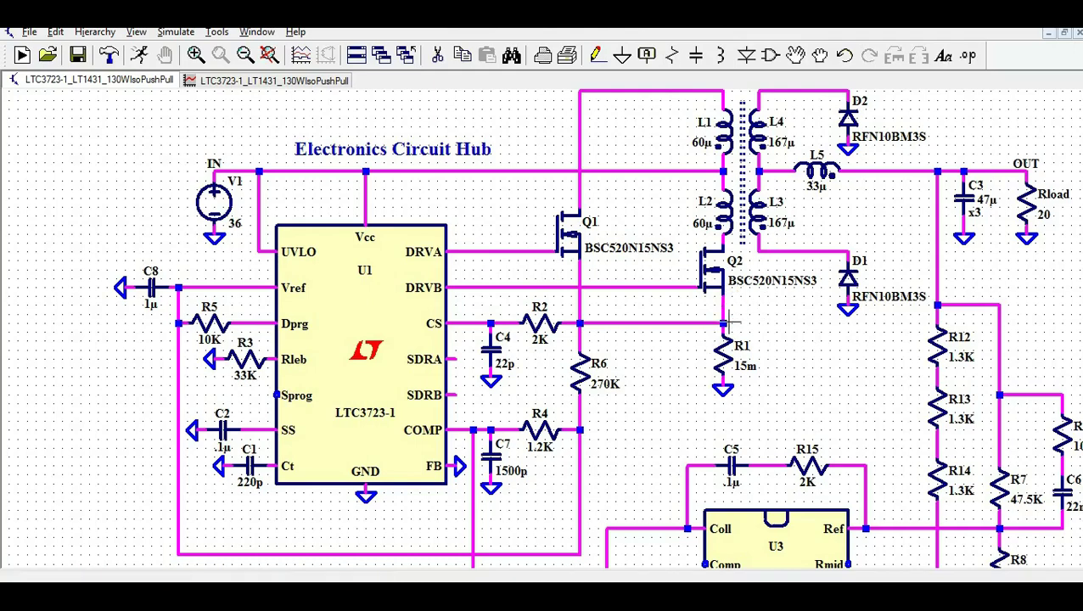
Step: Pan and zoom around the schematic to inspect the output stage, feedback section and title block
scroll(747, 399, up, 1)
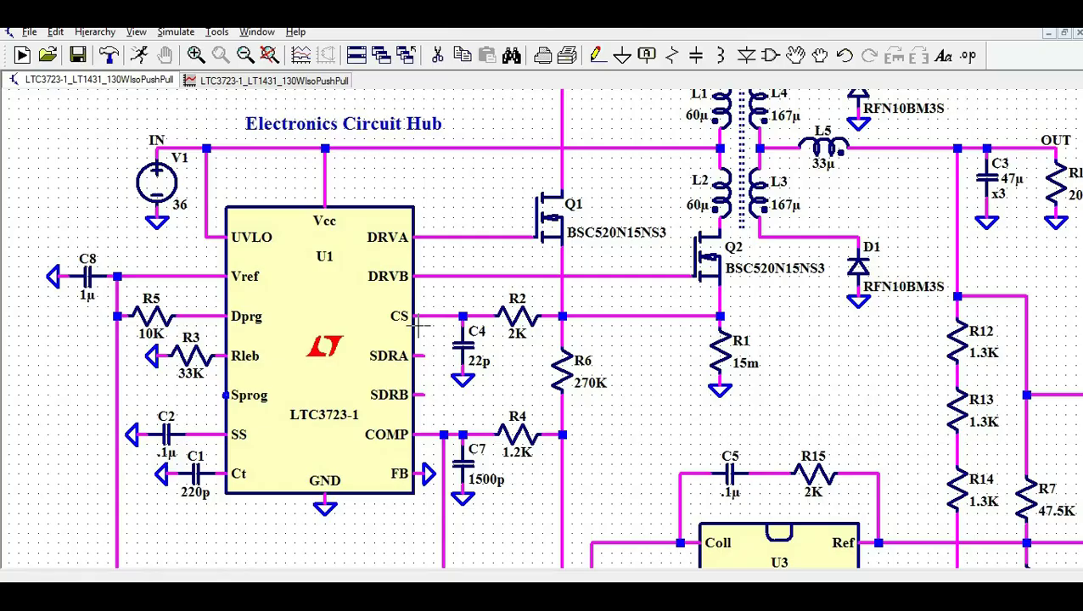
scroll(418, 324, down, 1)
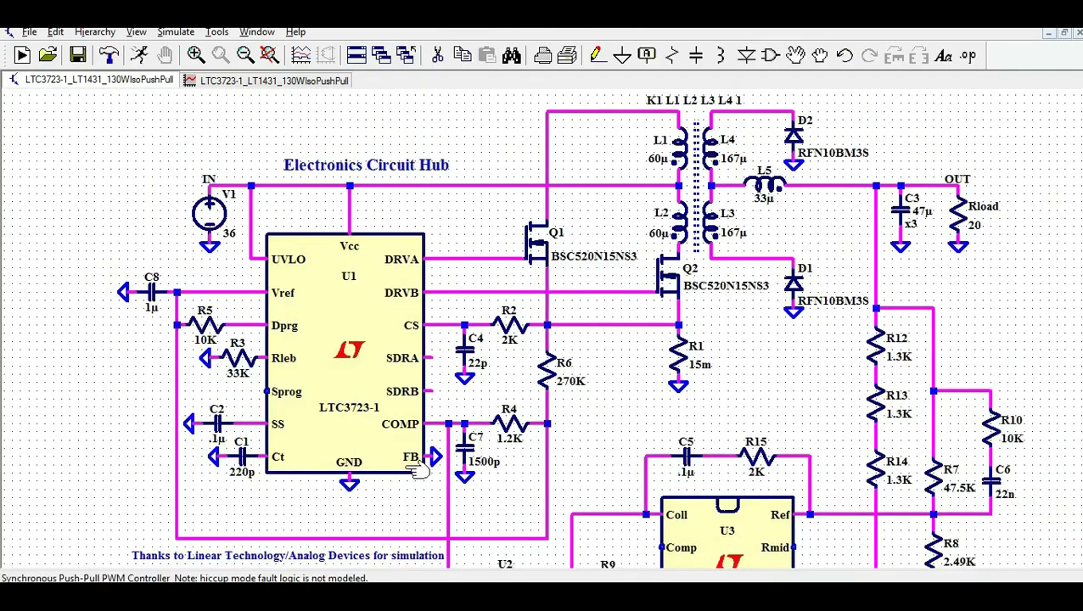
scroll(416, 472, up, 2)
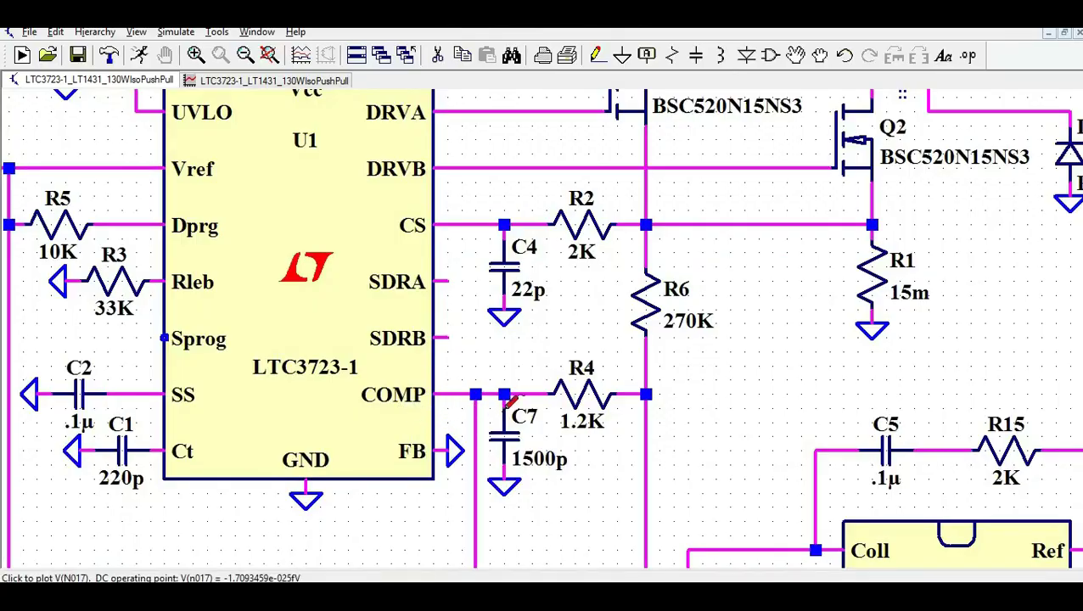
scroll(411, 417, down, 1)
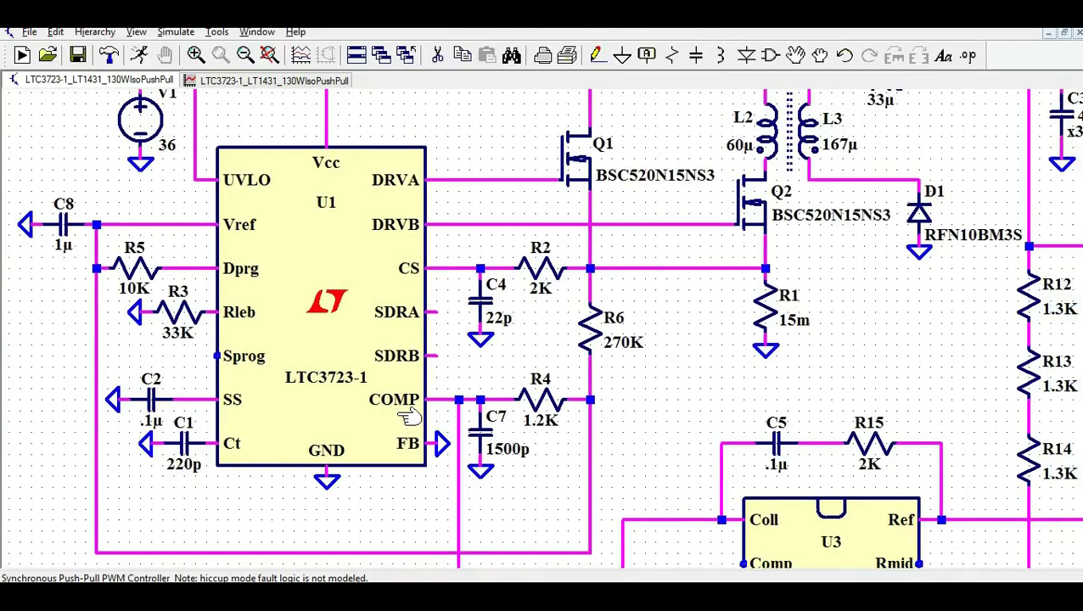
drag(391, 507, 395, 458)
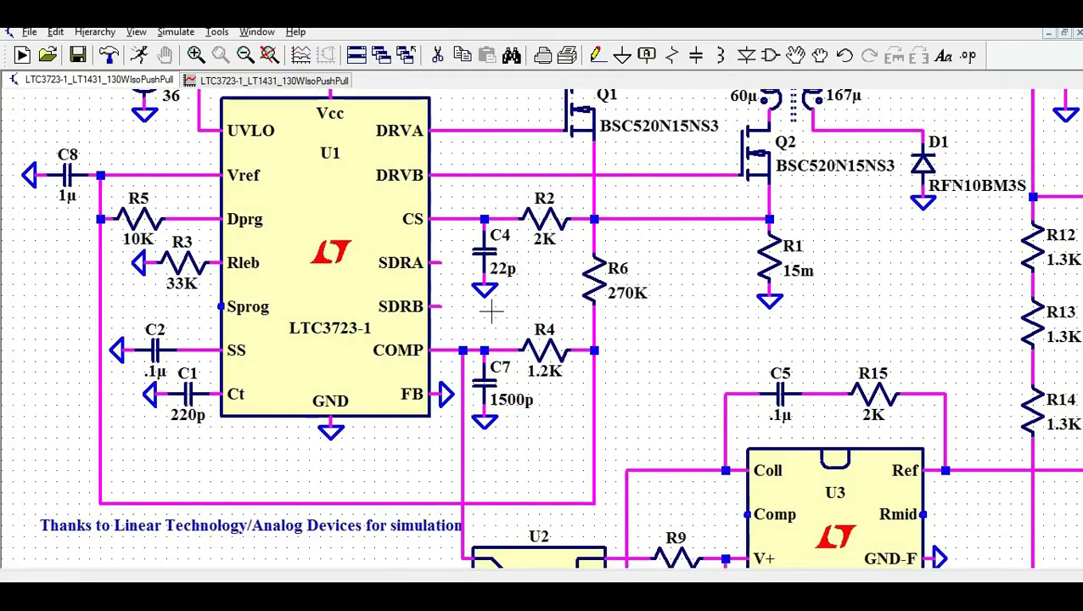
scroll(501, 363, down, 1)
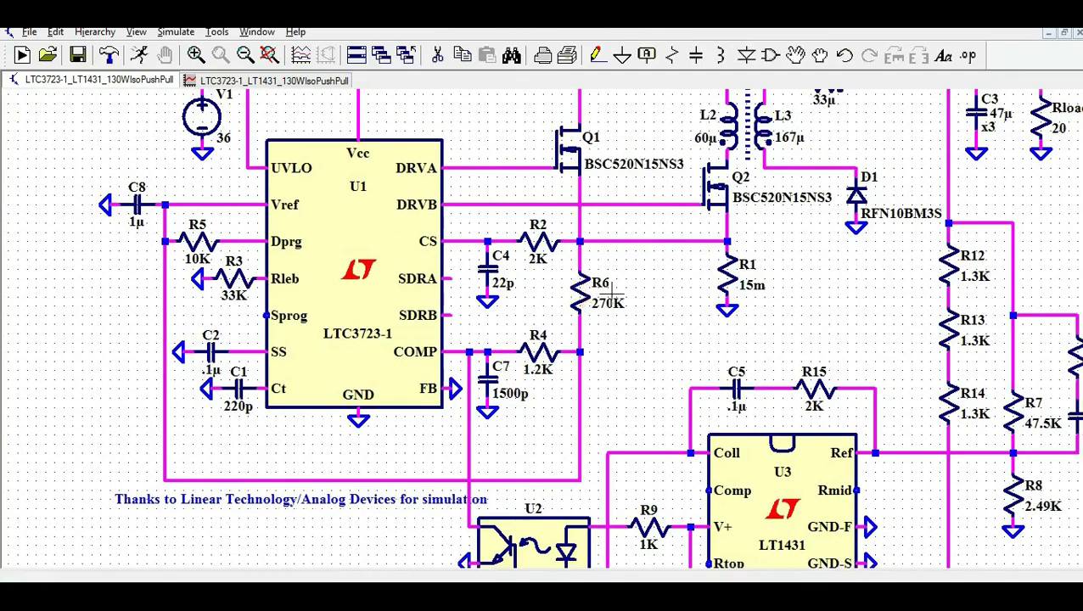
scroll(461, 358, down, 1)
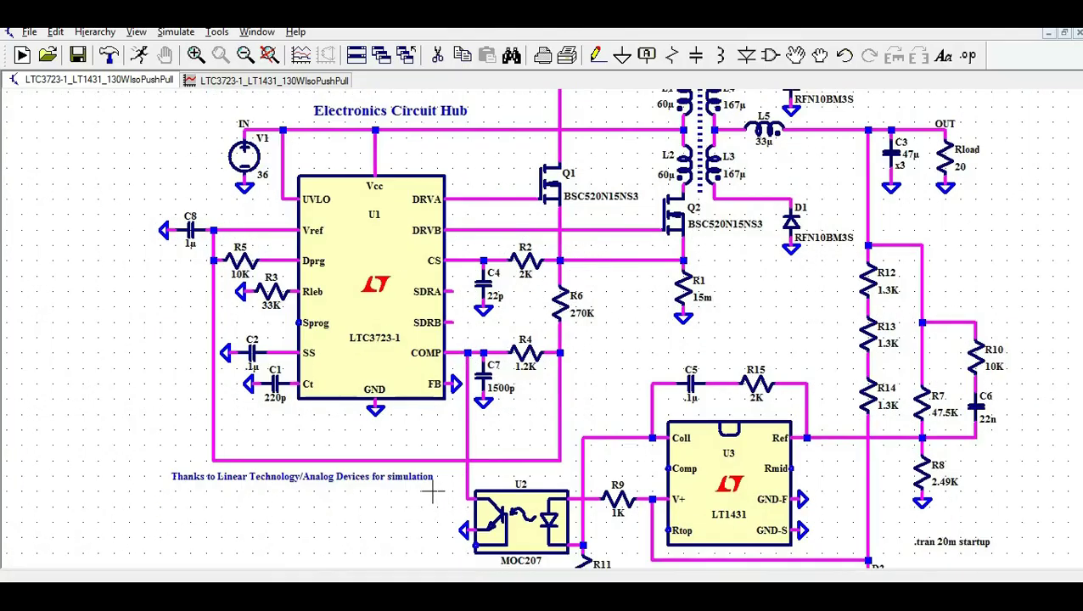
drag(641, 348, 604, 411)
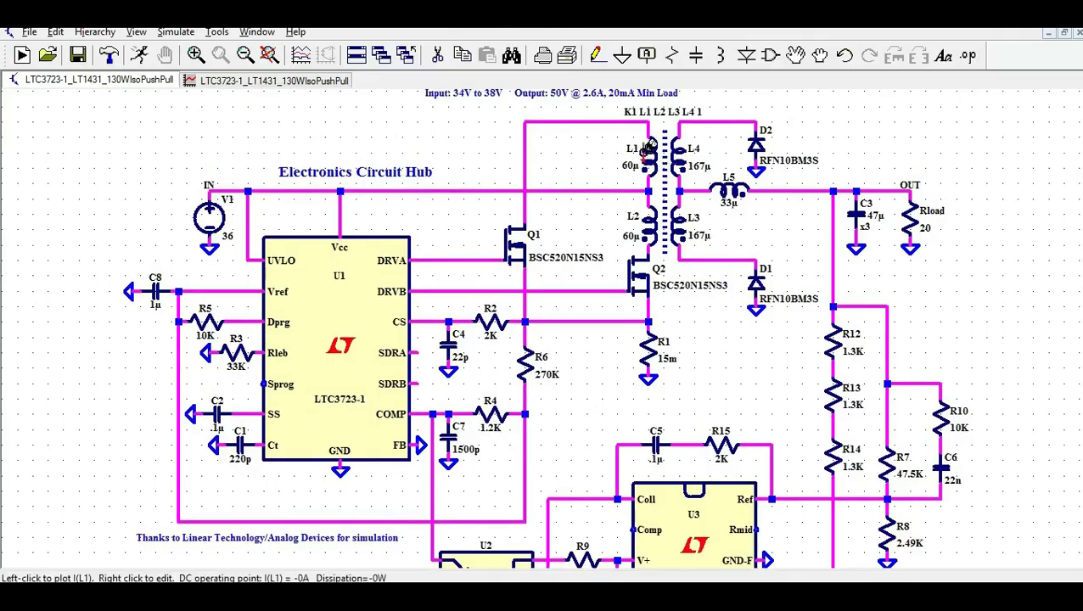
scroll(660, 115, up, 2)
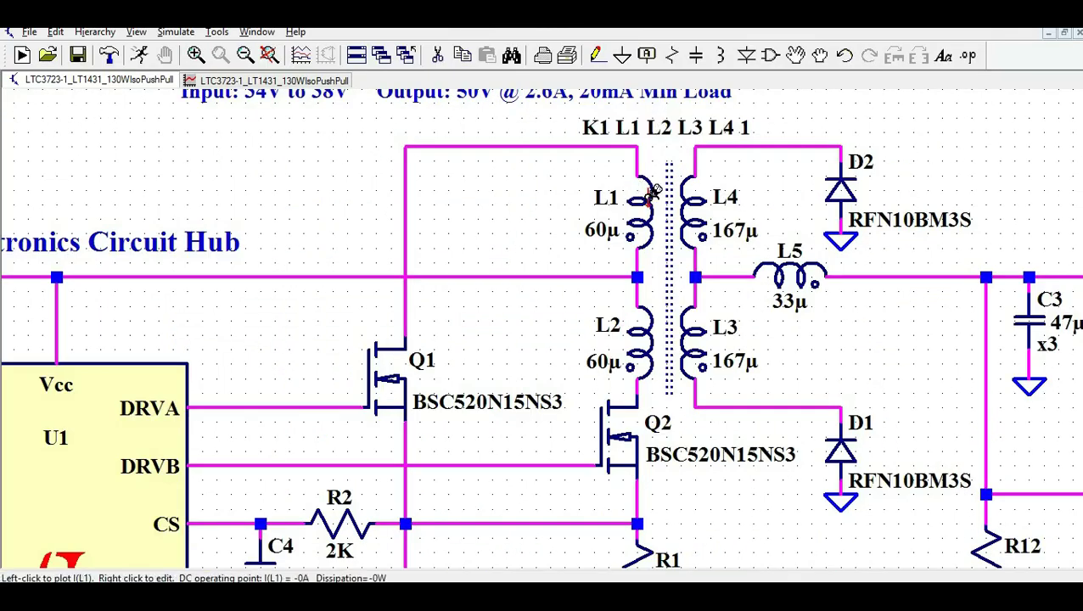
scroll(638, 181, up, 1)
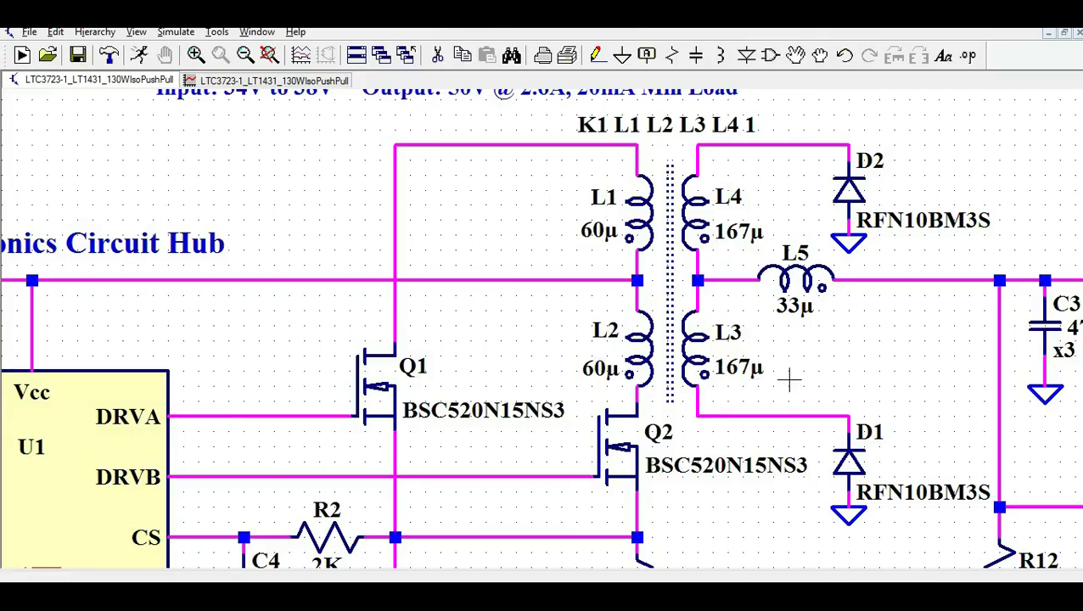
drag(788, 380, 636, 366)
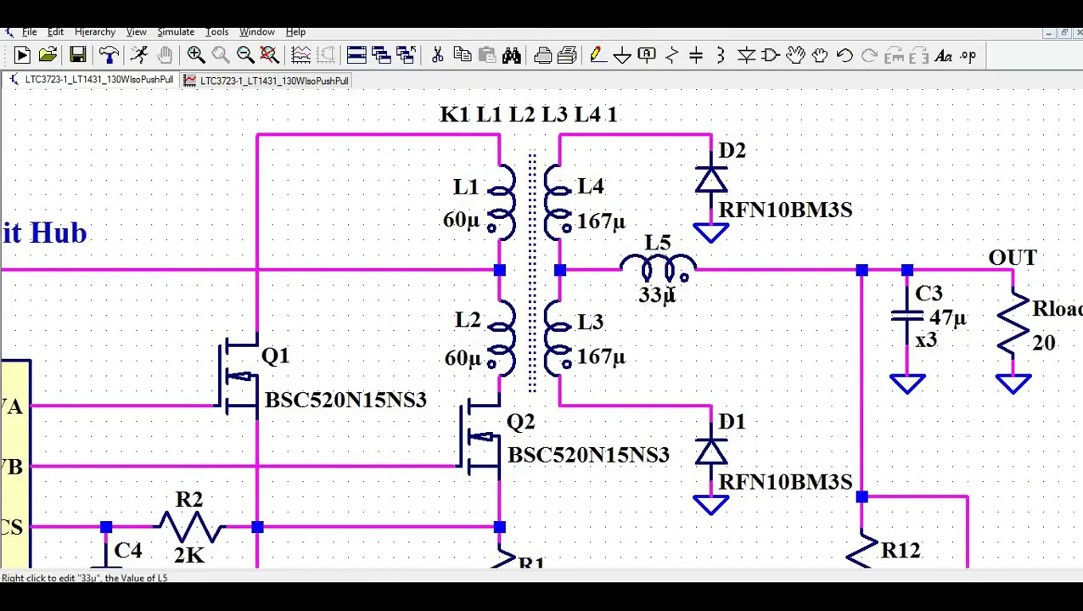
scroll(654, 254, down, 2)
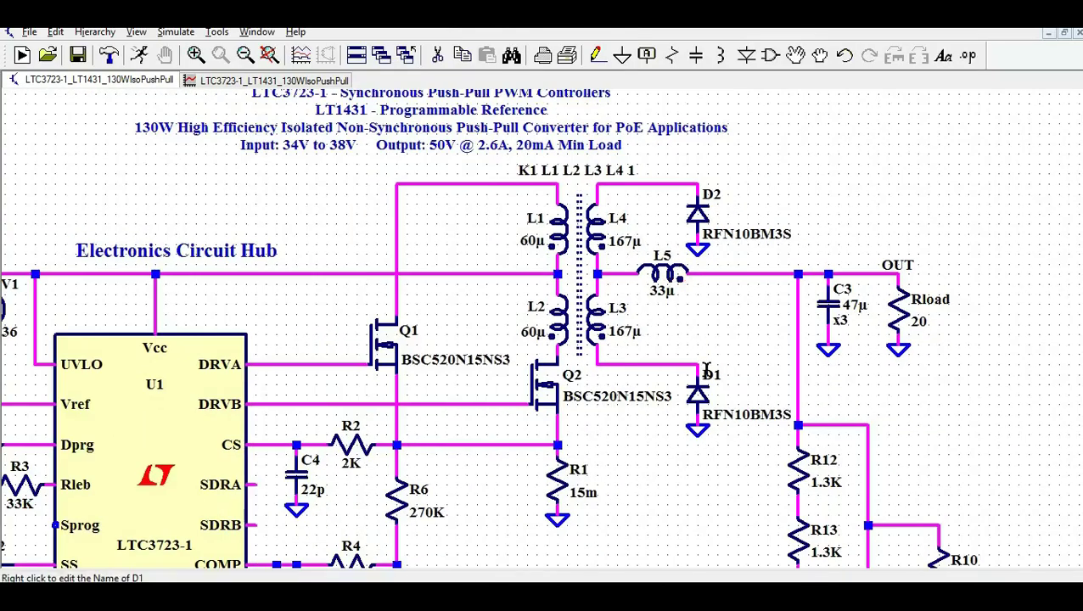
scroll(706, 360, down, 2)
drag(702, 480, 686, 322)
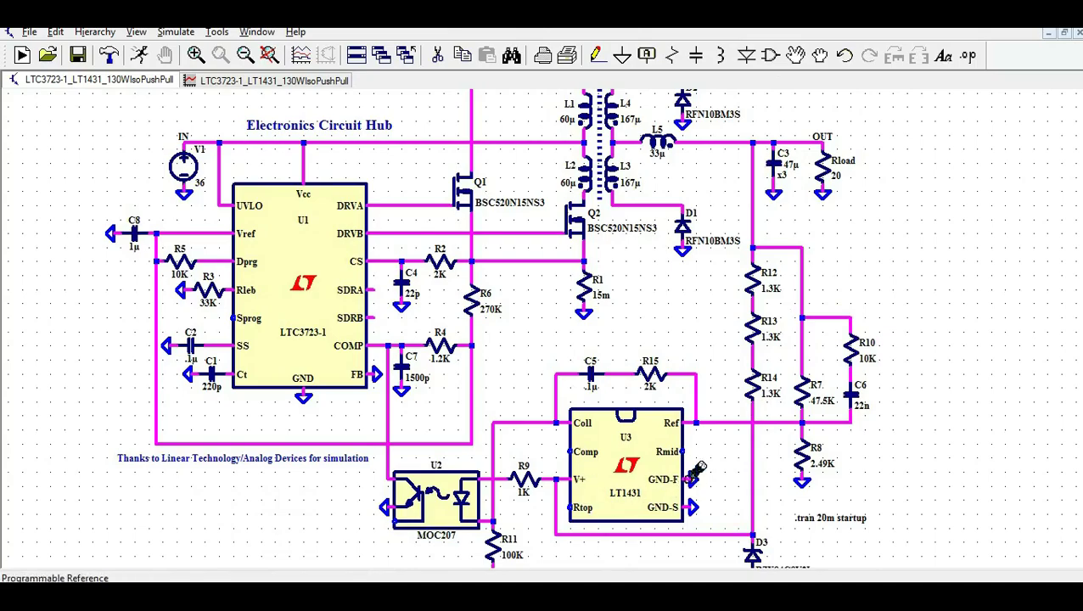
drag(713, 443, 715, 388)
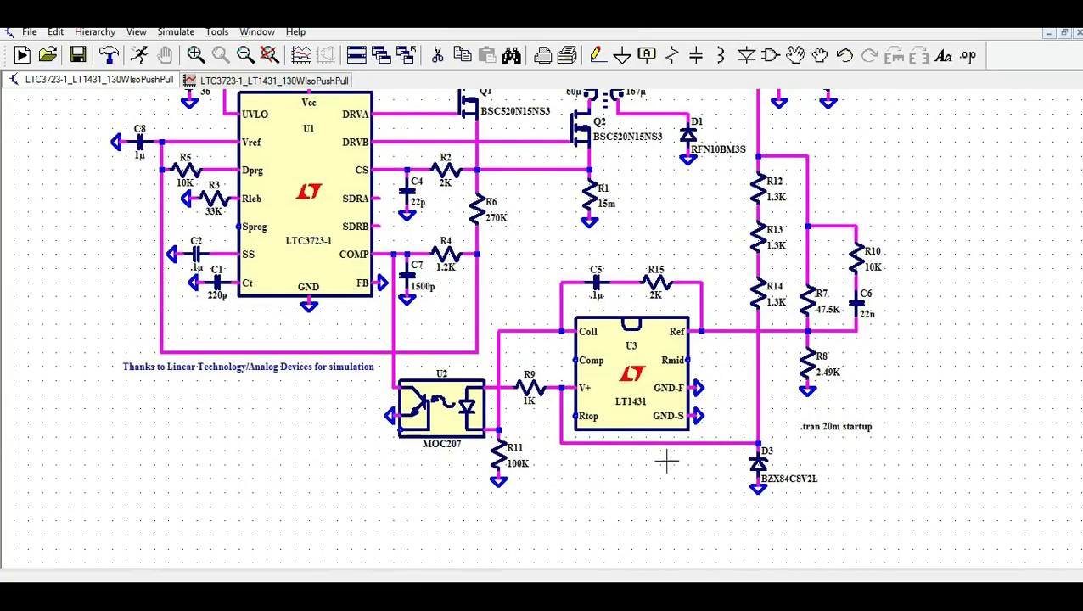
scroll(788, 459, up, 4)
scroll(834, 441, down, 2)
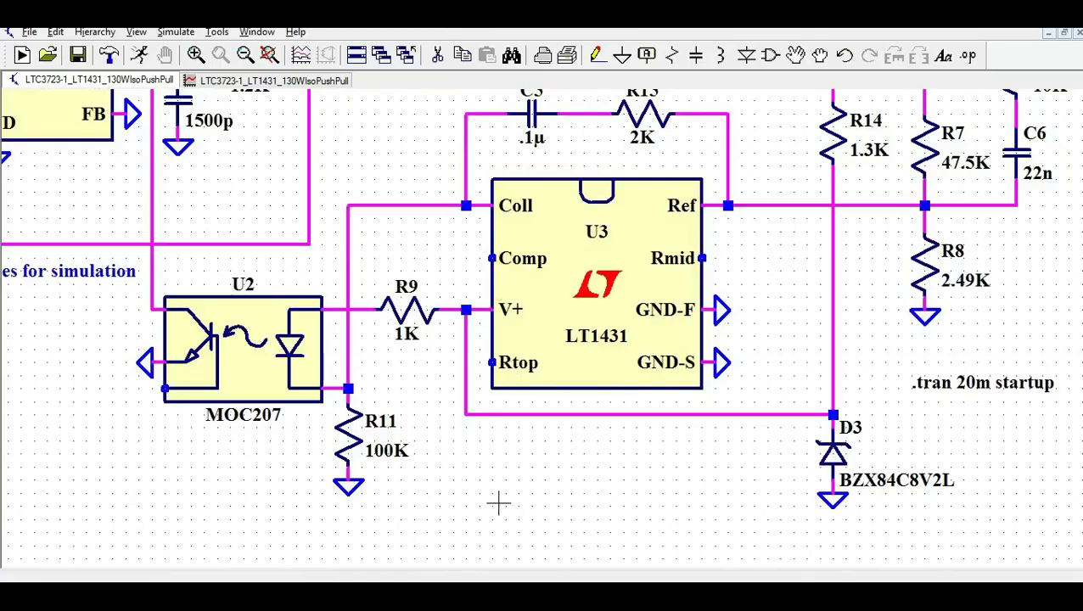
drag(498, 502, 403, 516)
scroll(679, 401, down, 4)
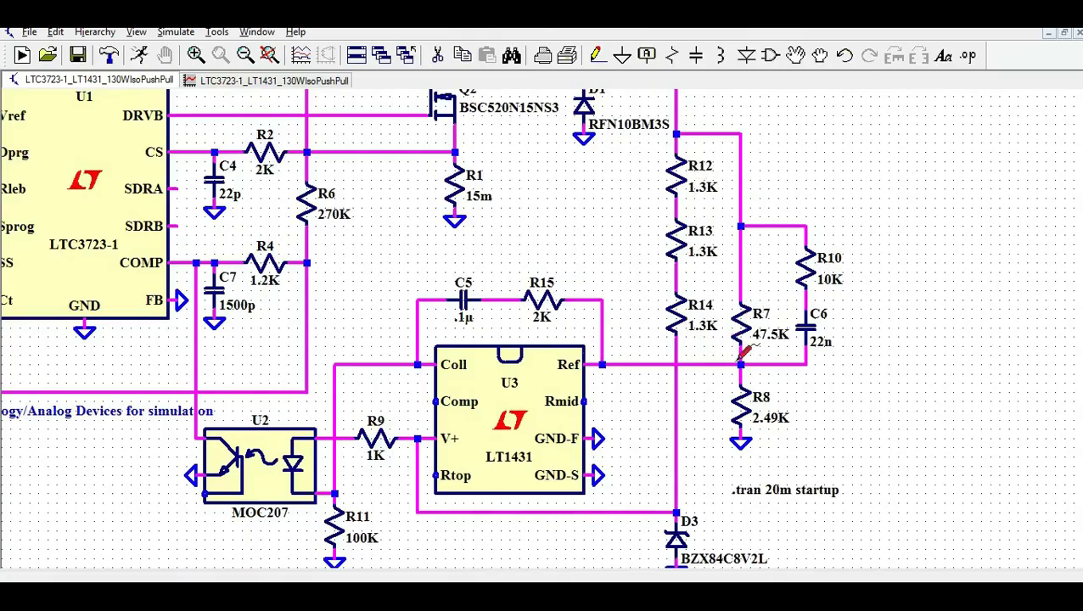
scroll(649, 377, down, 1)
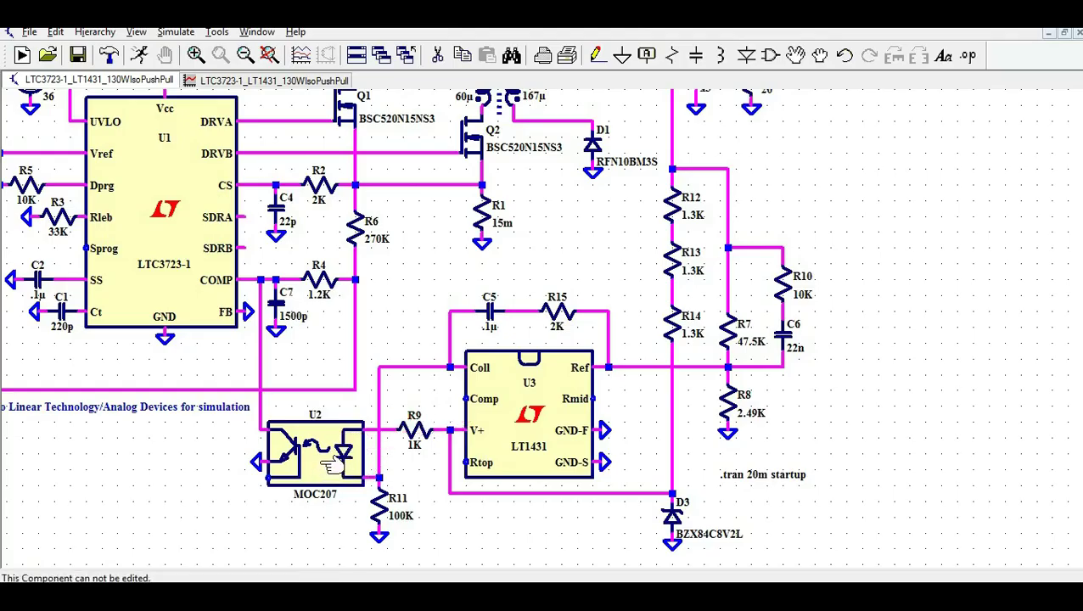
drag(295, 544, 453, 536)
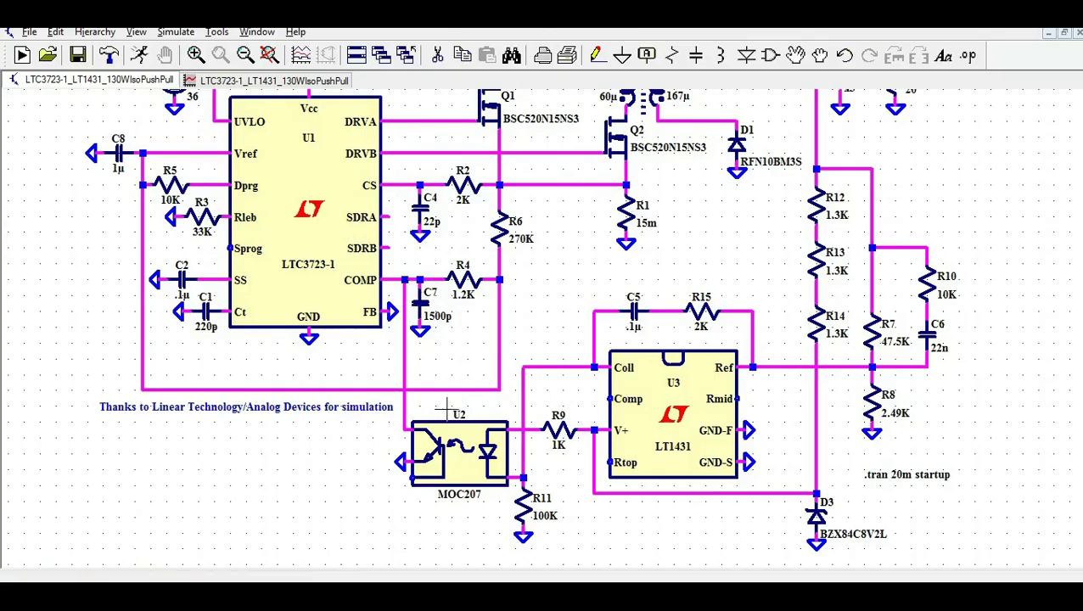
scroll(446, 410, down, 3)
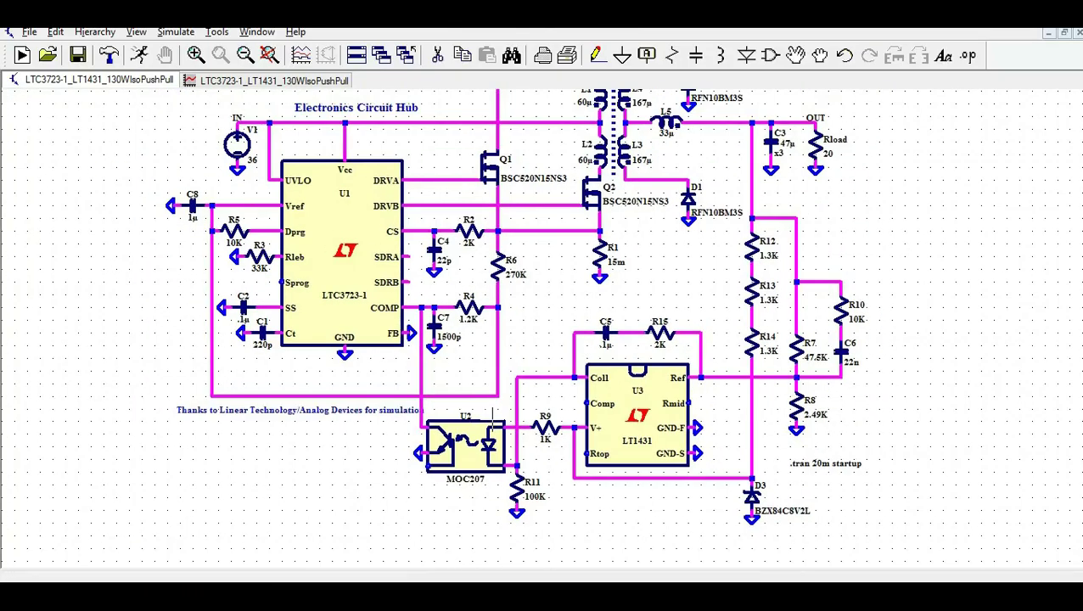
scroll(493, 414, down, 1)
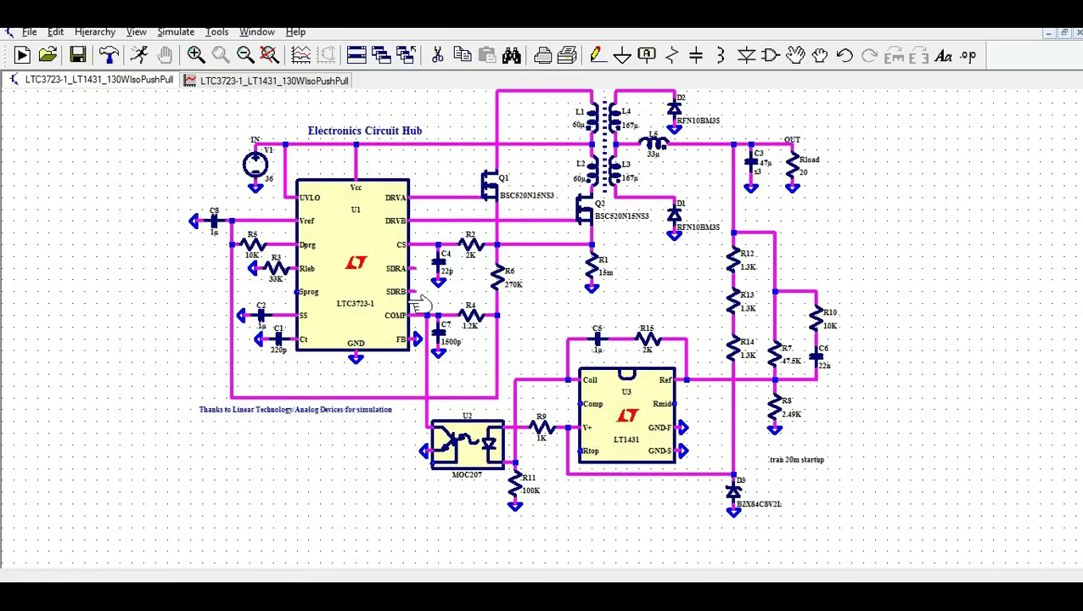
scroll(169, 235, up, 2)
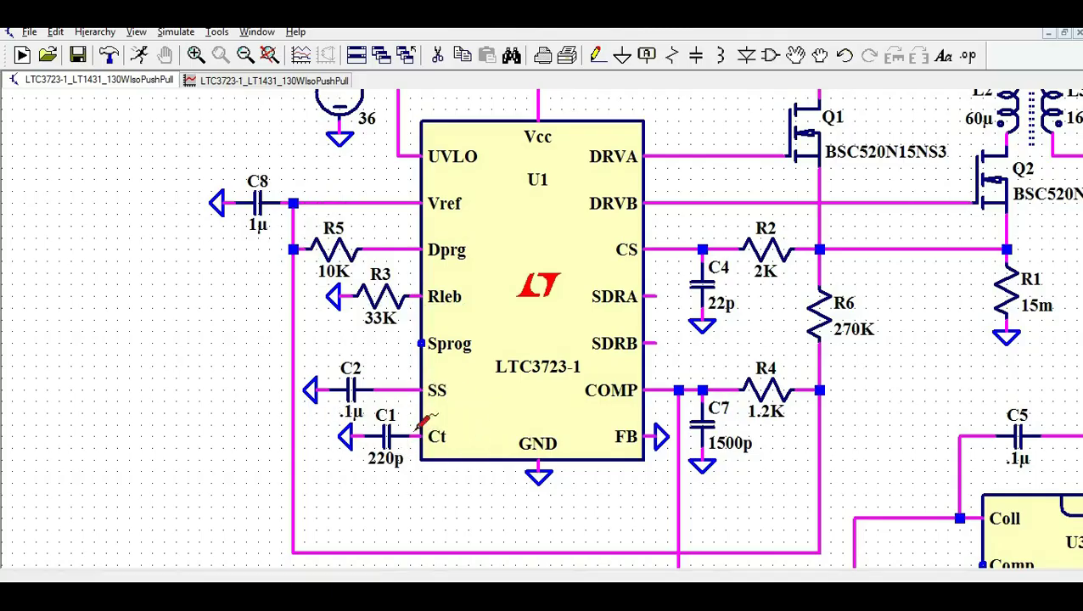
scroll(298, 421, down, 1)
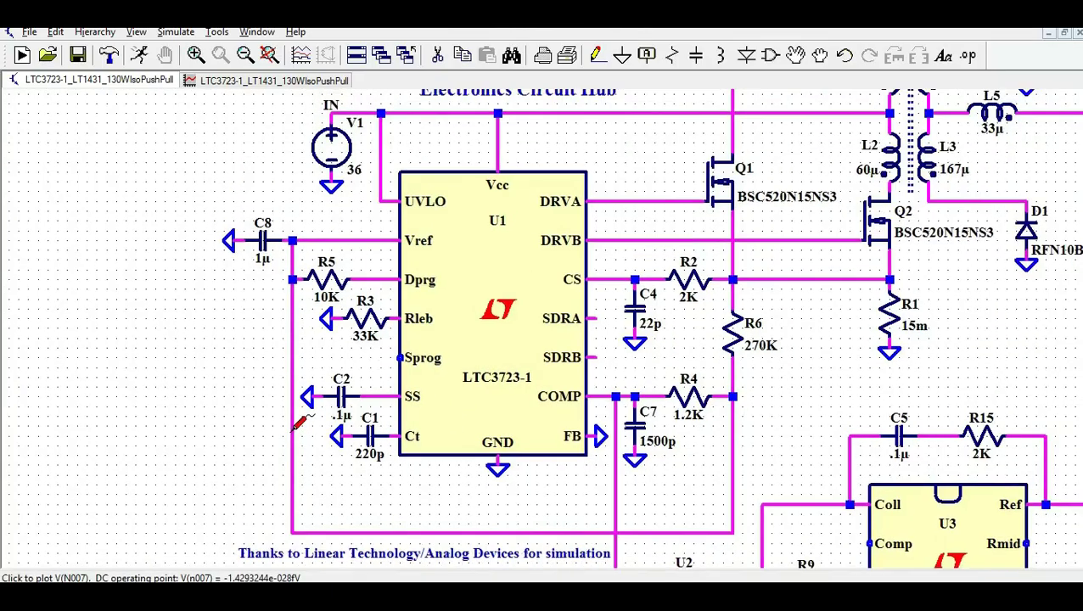
scroll(287, 429, down, 1)
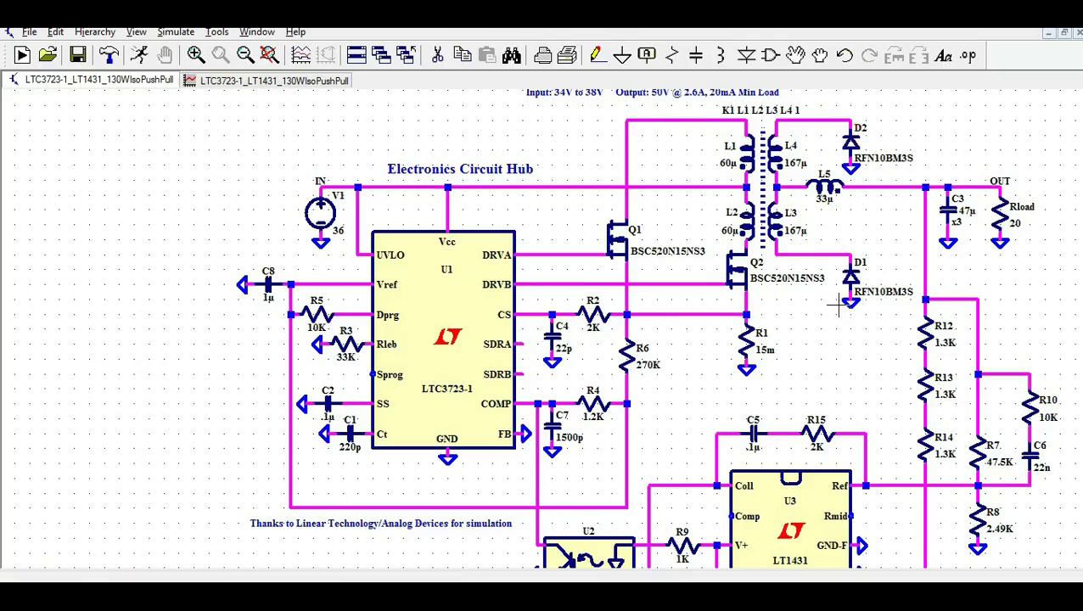
drag(830, 315, 771, 355)
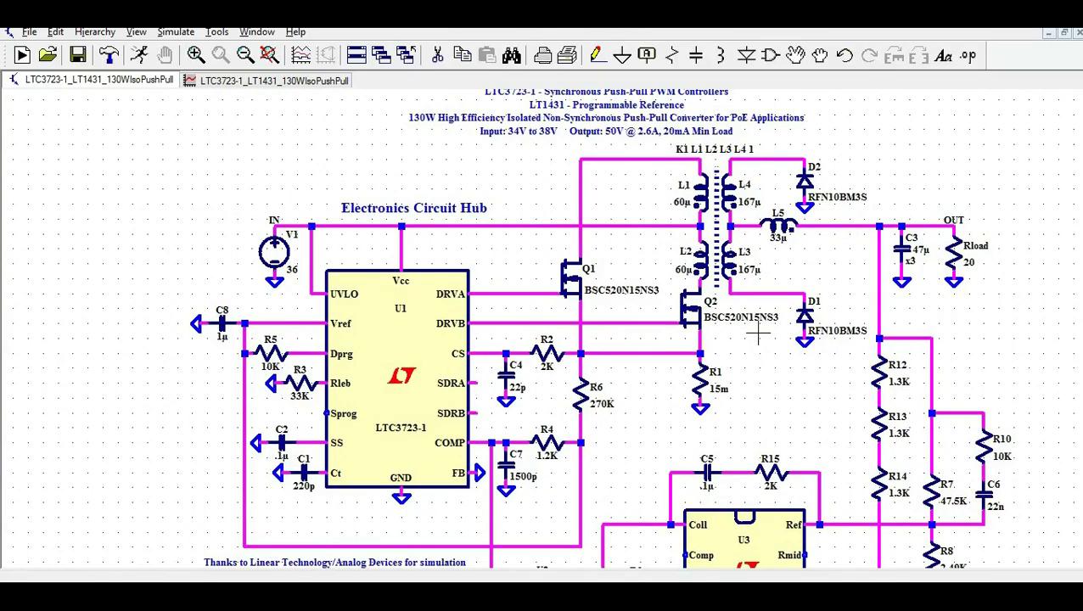
scroll(758, 335, up, 1)
scroll(758, 379, up, 1)
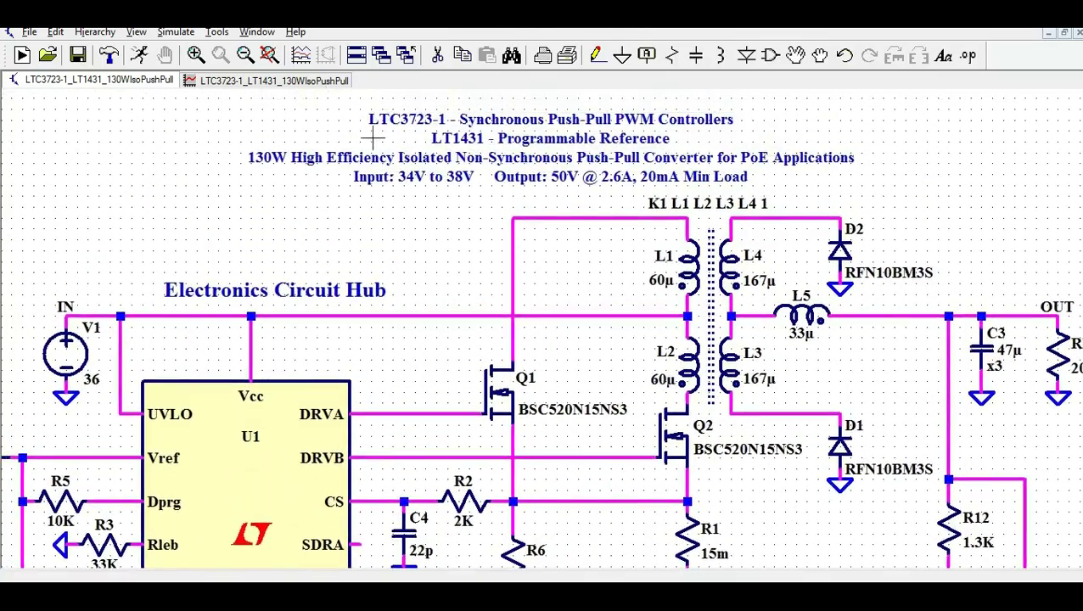
Step: Delete the V(in) trace and re-probe the IN node to plot it as a flat 36 V line
click(291, 82)
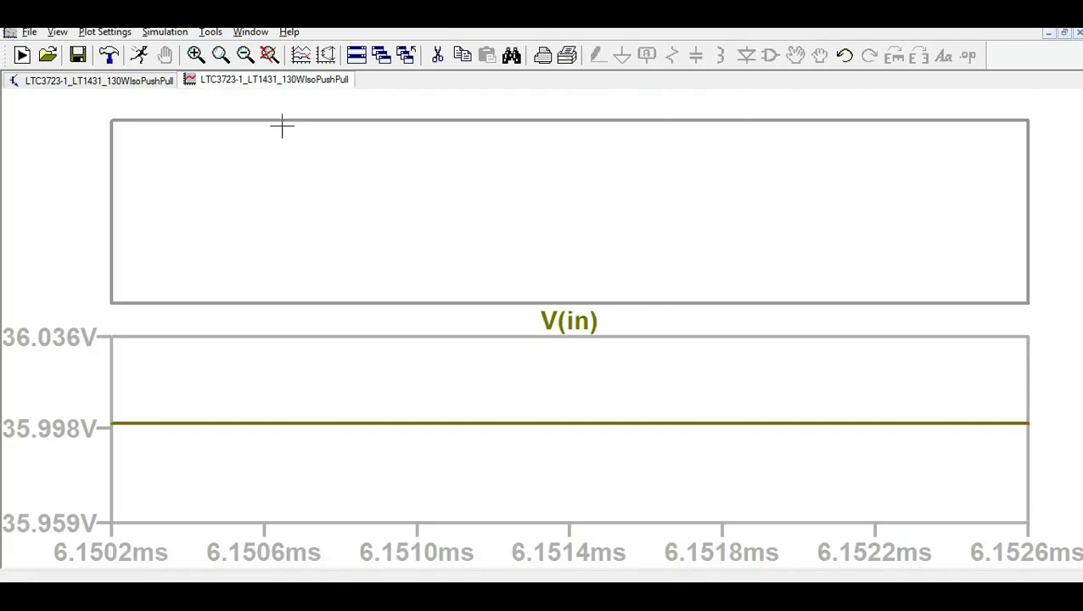
right_click(572, 324)
click(543, 348)
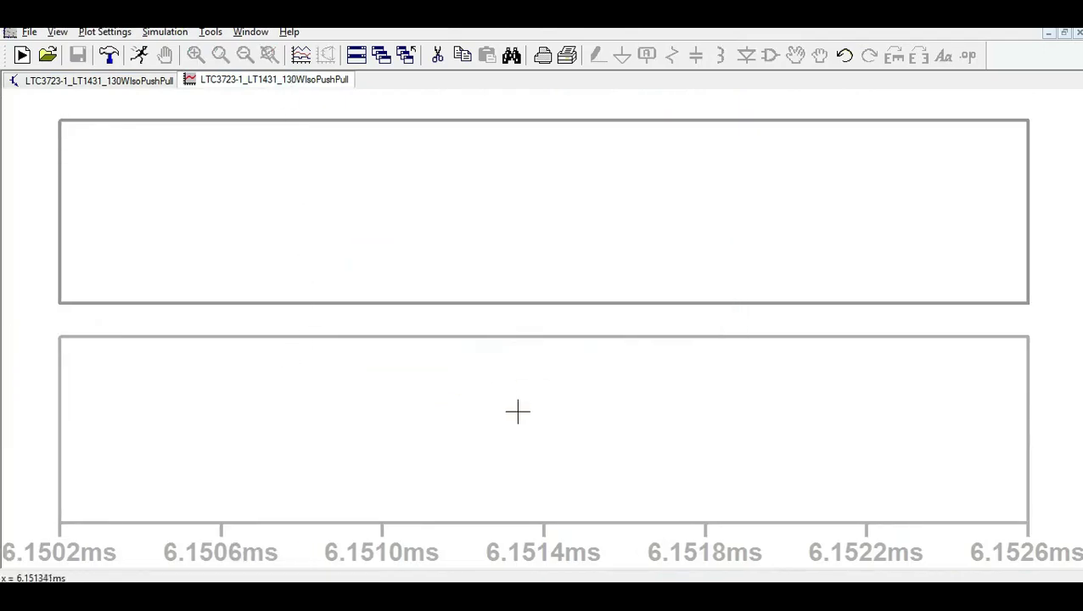
click(100, 84)
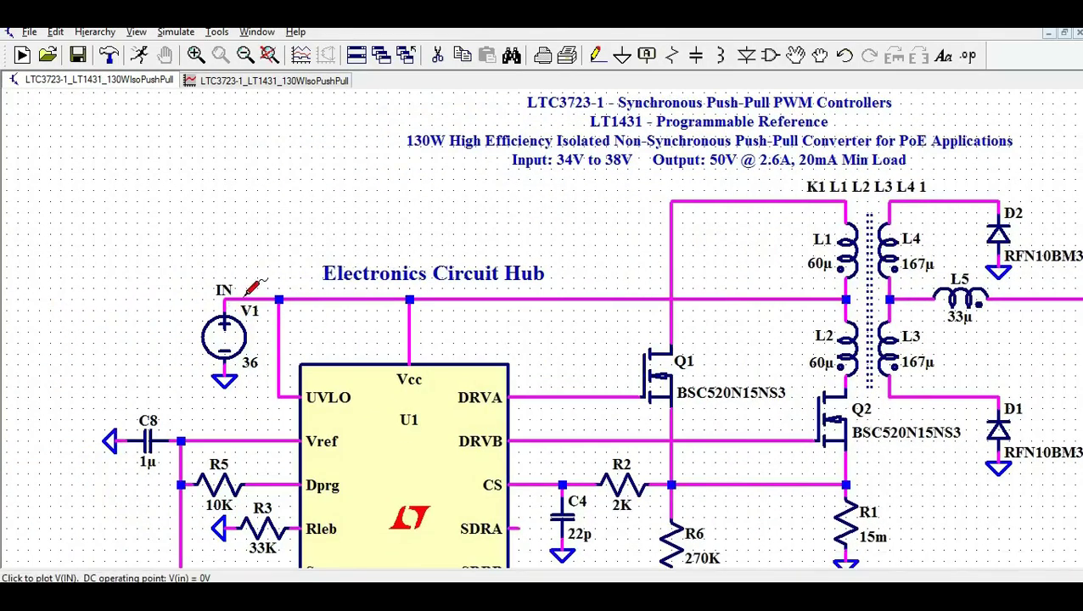
click(244, 290)
click(235, 80)
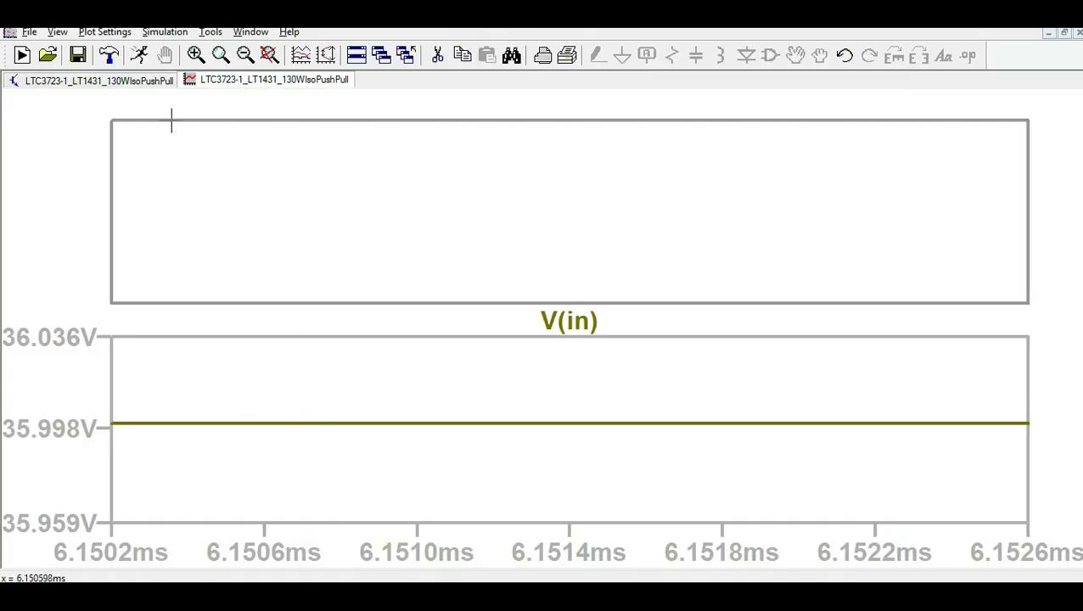
Step: Pan the schematic to show the whole power stage and output
click(133, 84)
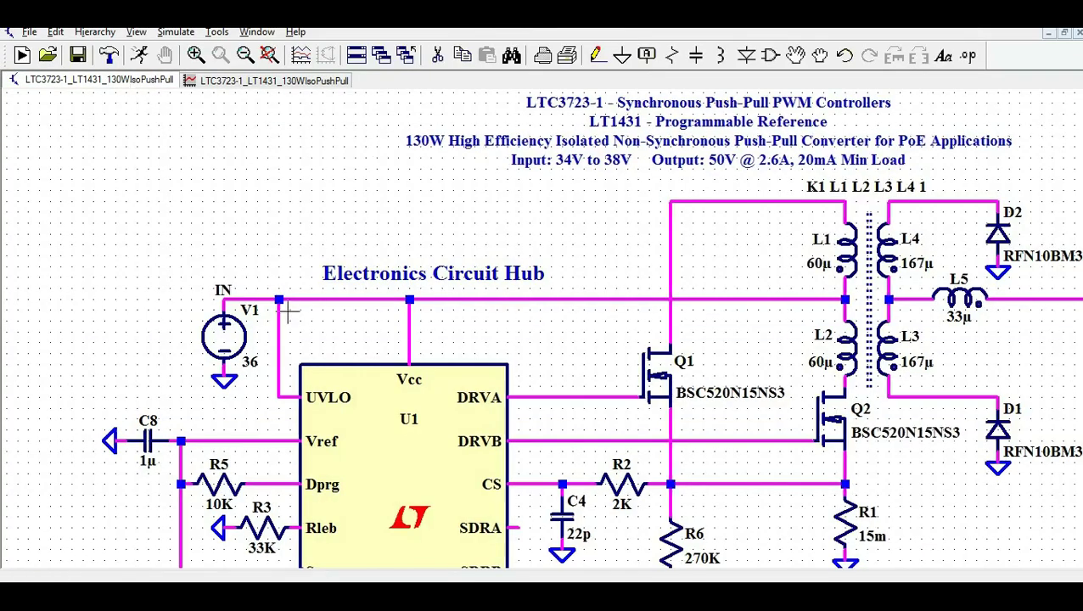
drag(653, 507, 611, 417)
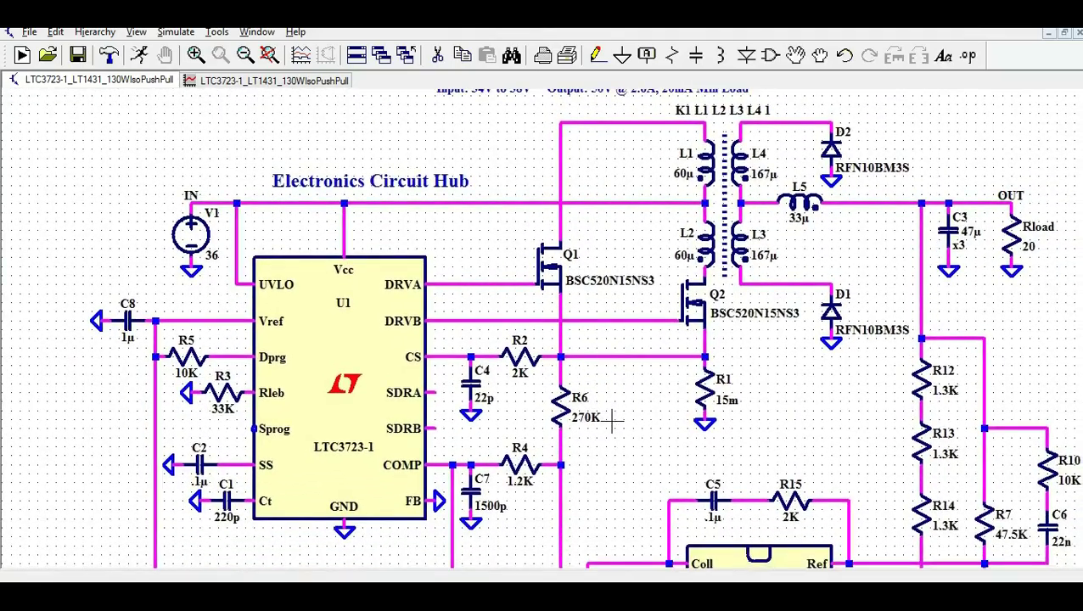
click(265, 83)
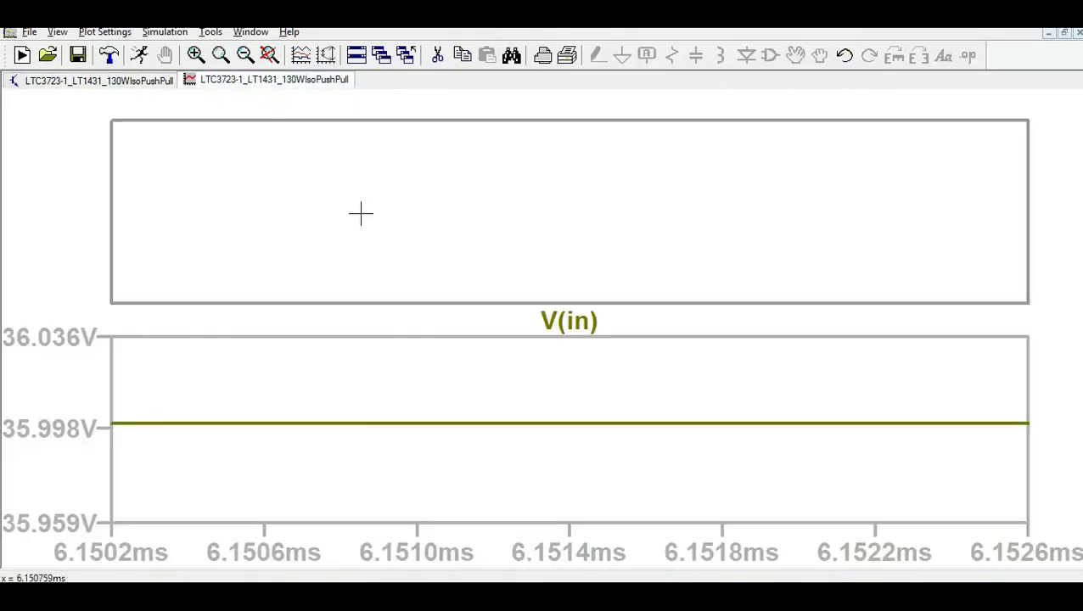
click(68, 81)
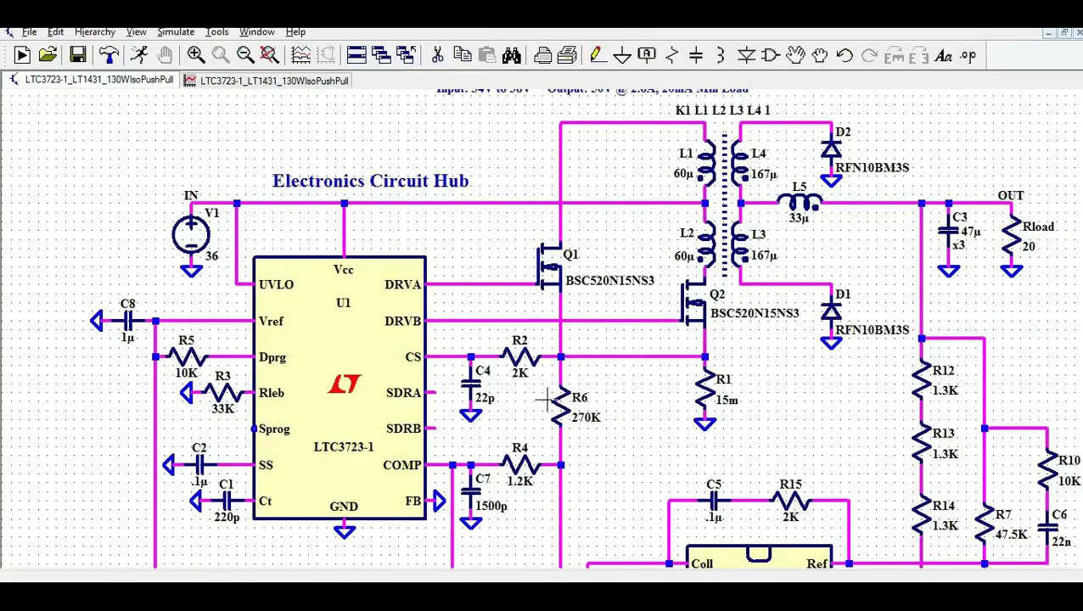
Step: Plot DRVA, overlay V(n008) on V(n005), zoom into a few cycles, then show V(n001)
click(484, 281)
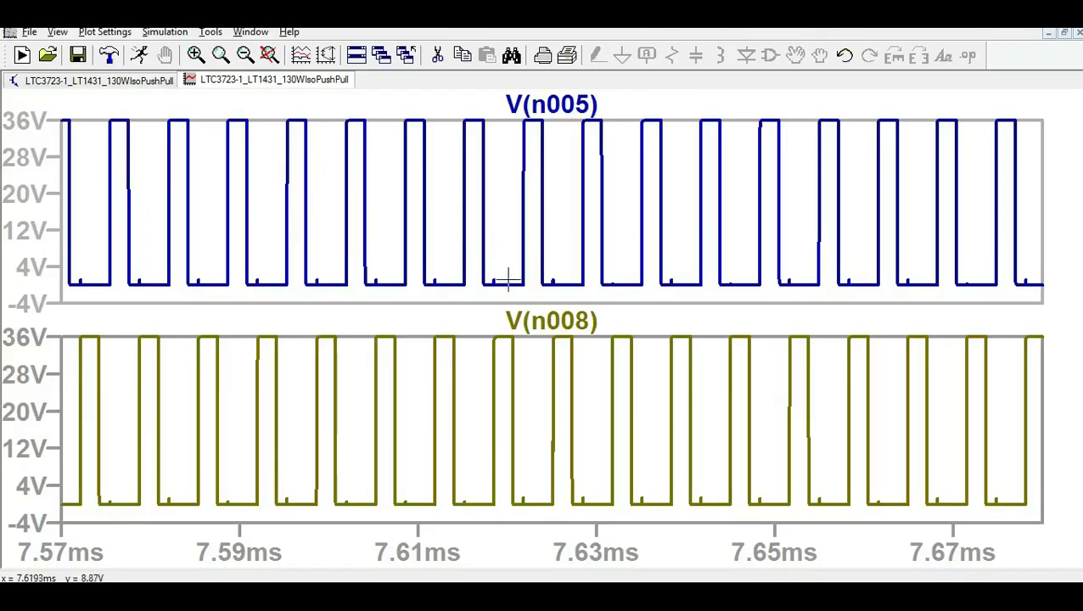
drag(585, 257, 668, 108)
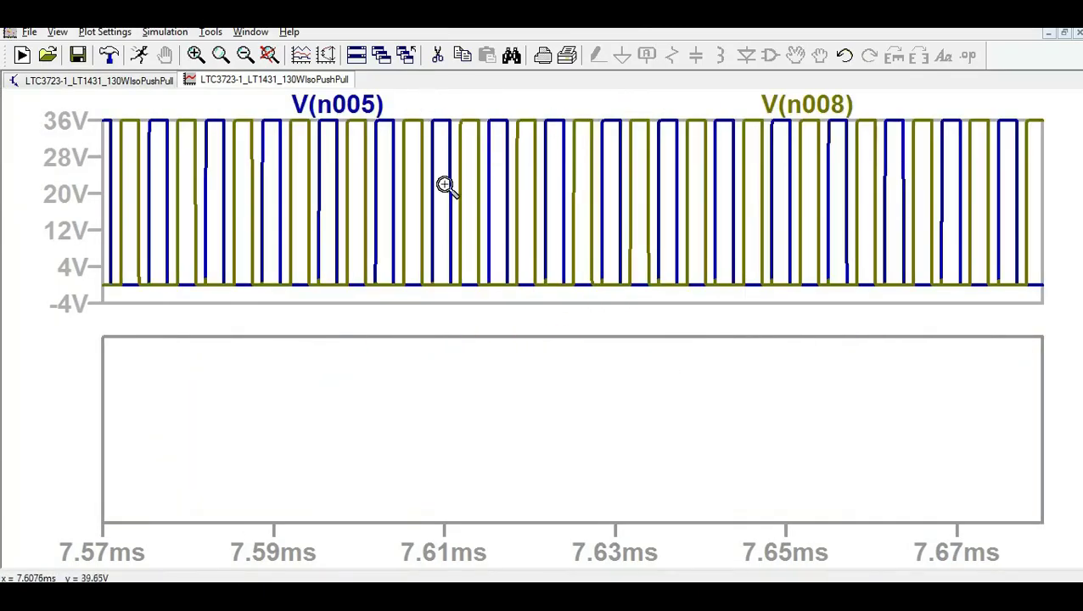
drag(422, 119, 569, 315)
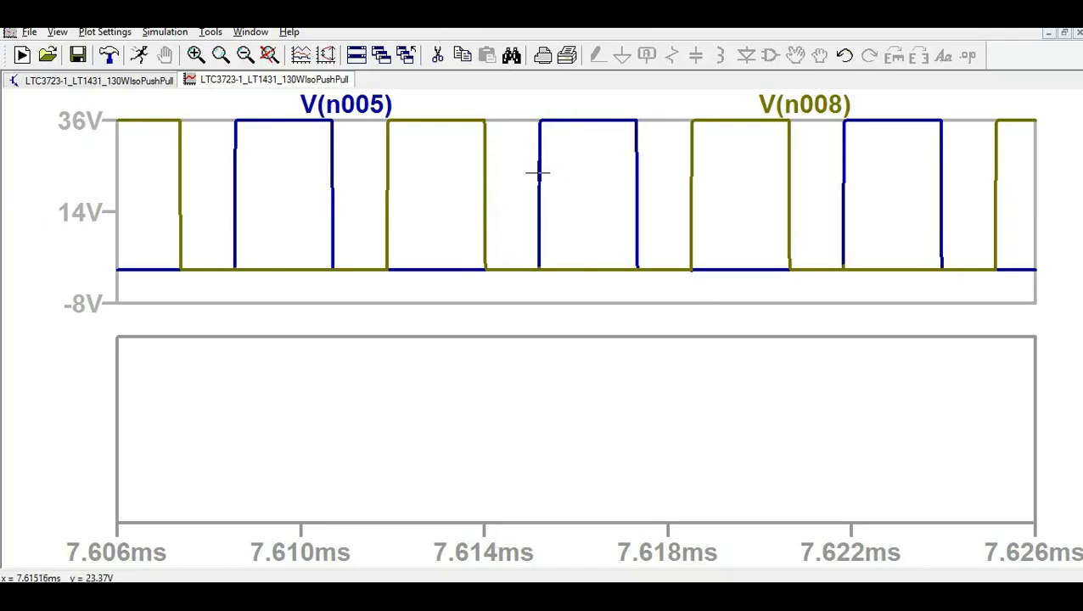
key(ctrl+Tab)
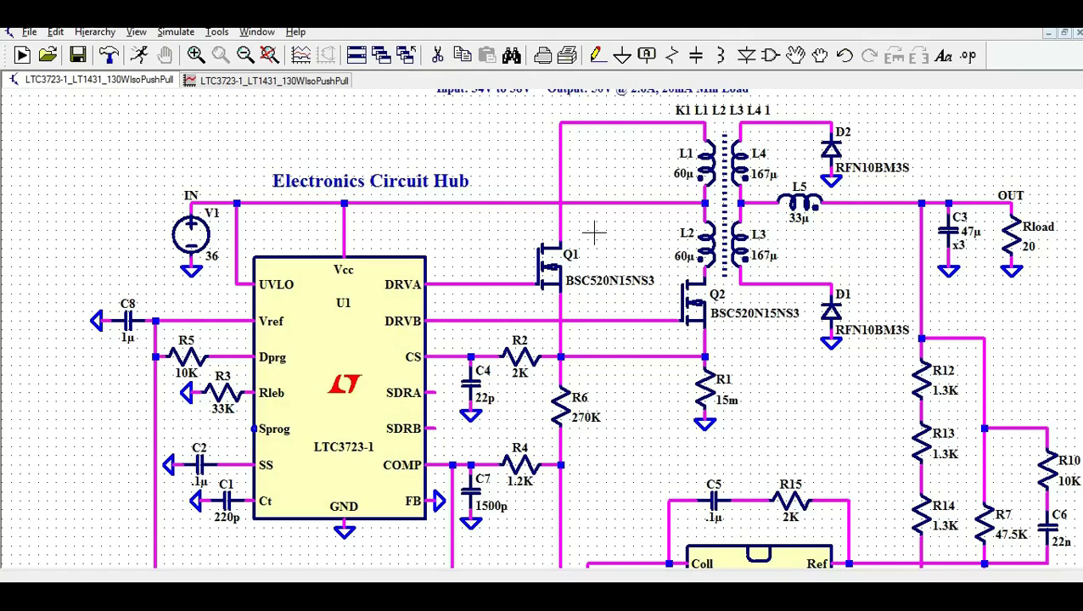
click(262, 84)
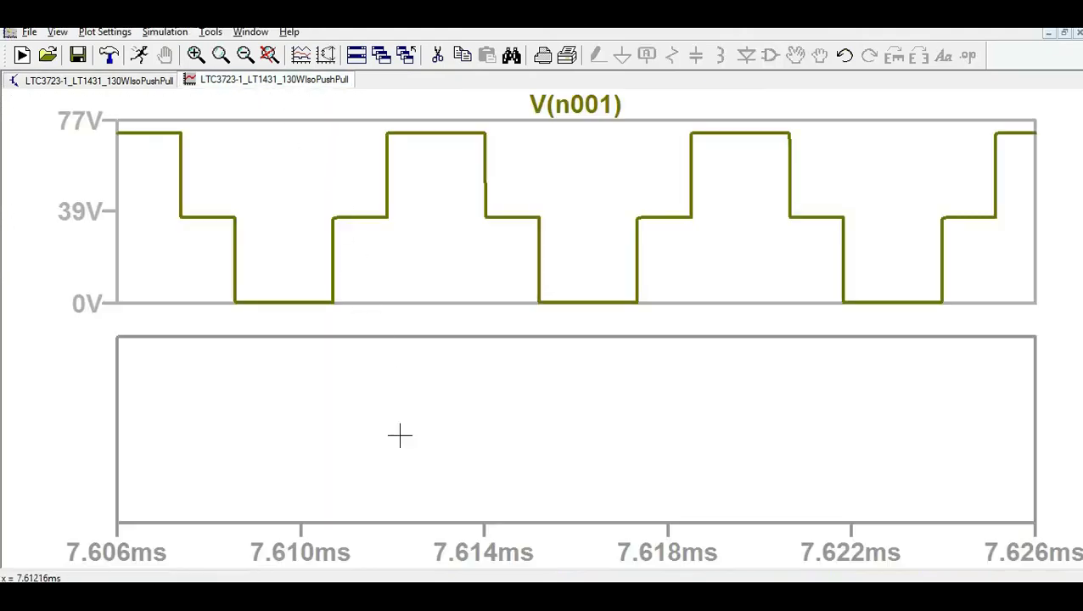
Step: Probe Q2's drain to plot V(n004) in a pane below V(n001), then zoom the schematic back out
click(95, 81)
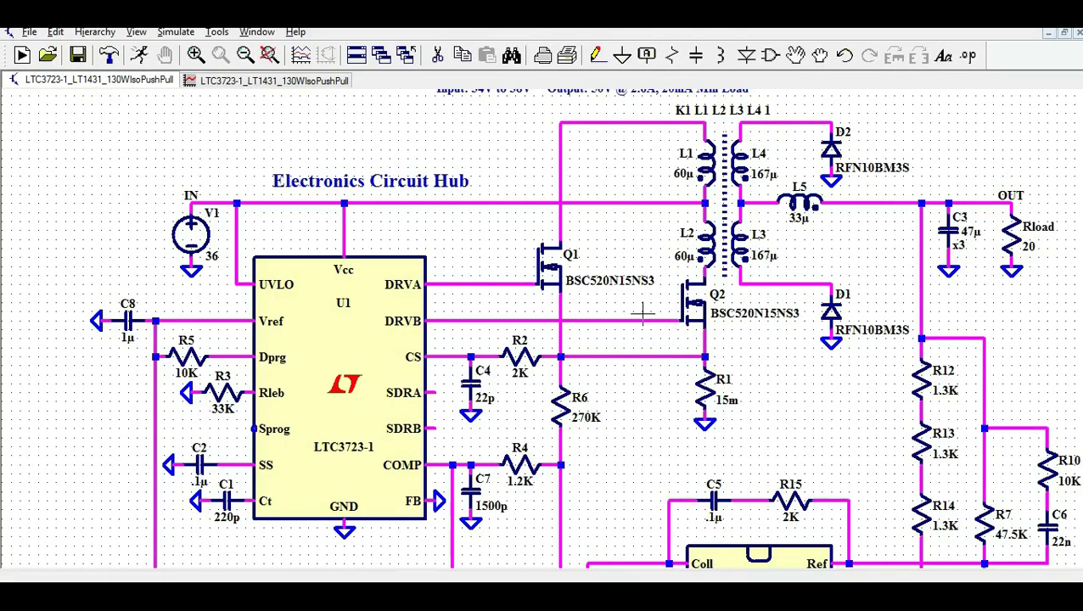
scroll(717, 276, up, 5)
scroll(735, 269, up, 2)
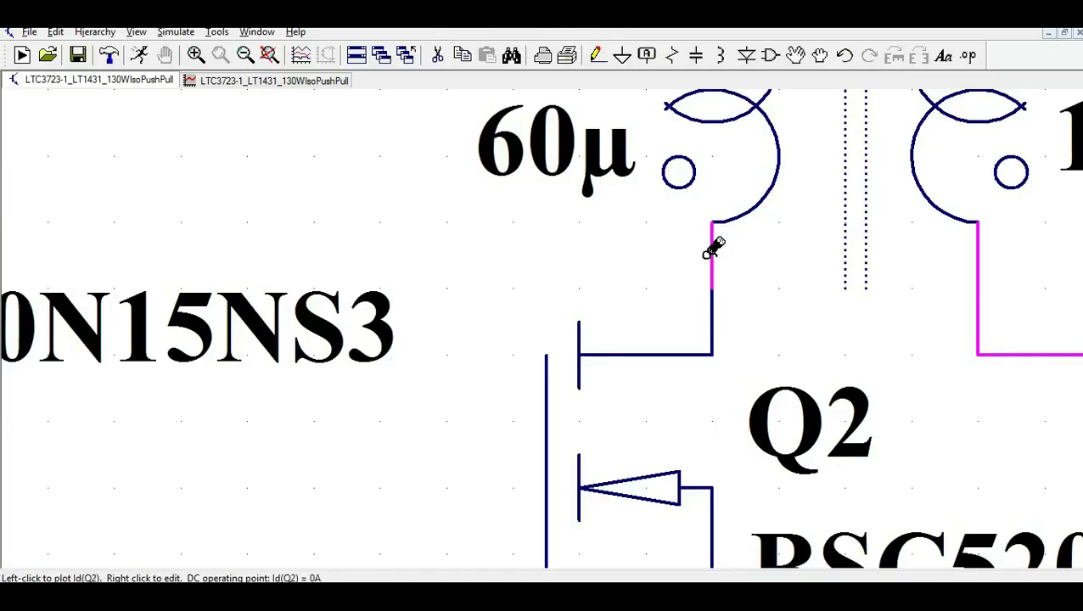
key(ctrl+Tab)
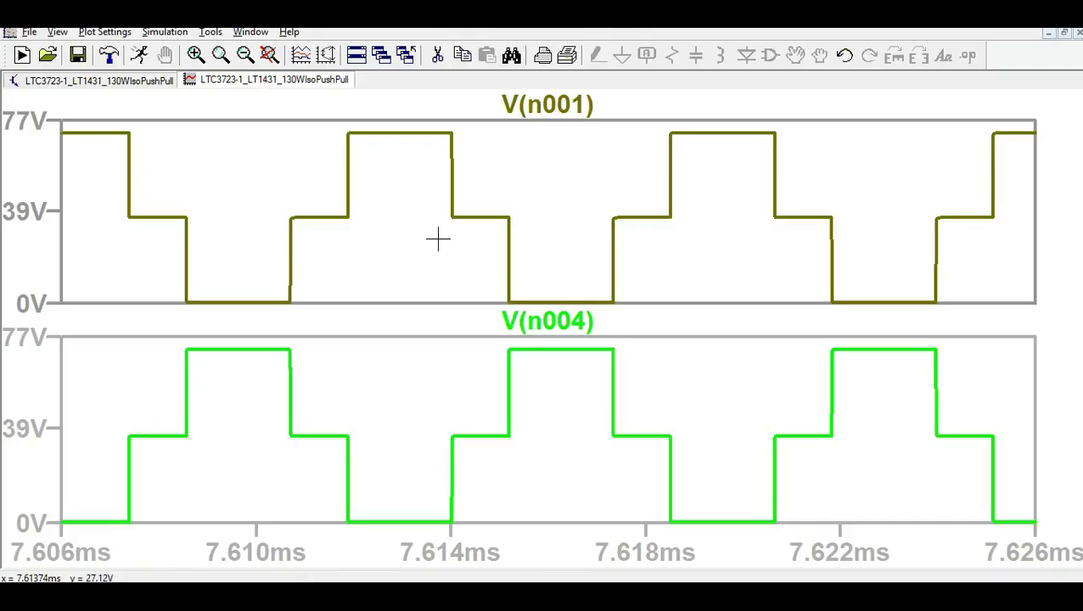
click(99, 80)
scroll(344, 202, down, 4)
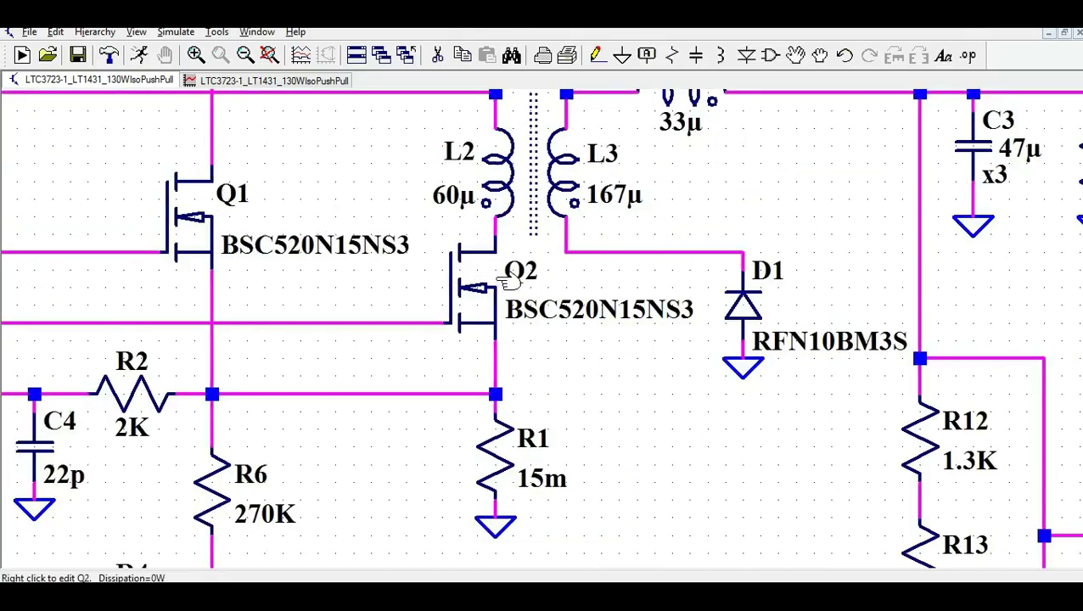
scroll(459, 270, down, 3)
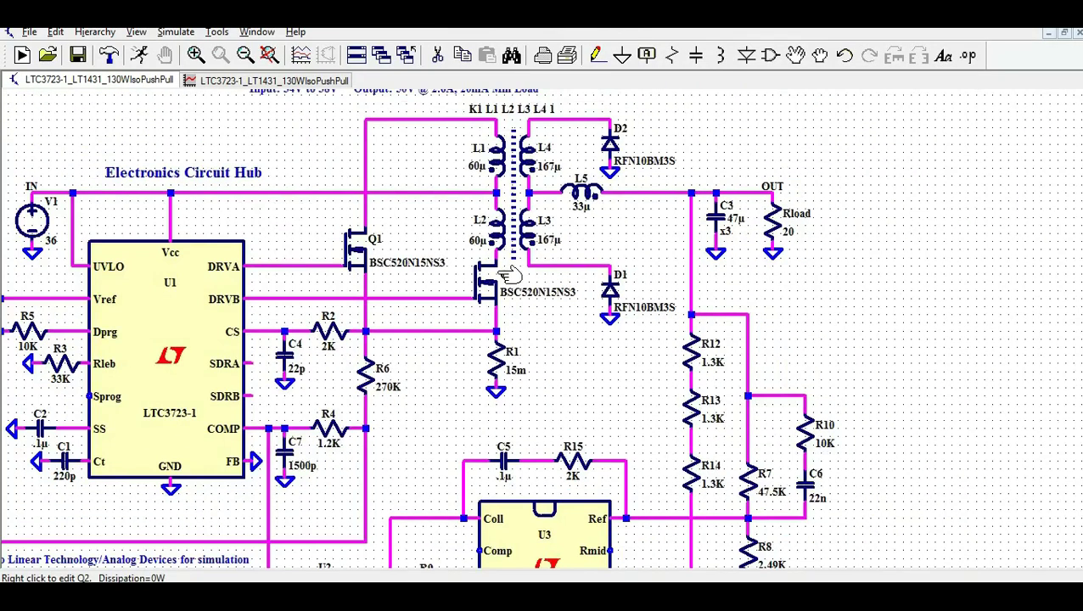
Step: Overlay V(n004) on the V(n001) pane and set its Default Color to red
click(244, 80)
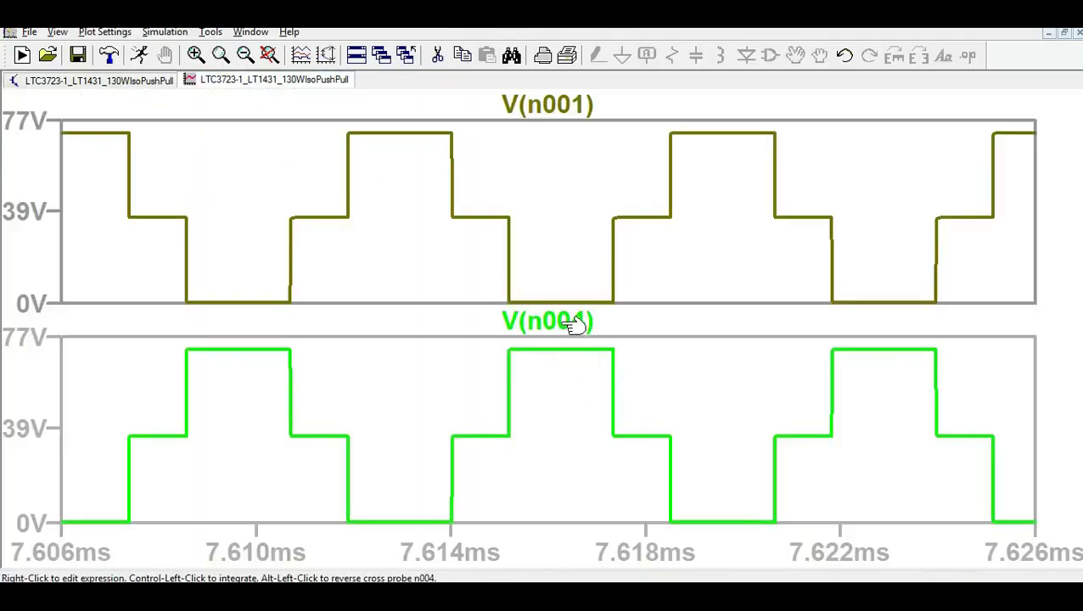
mouse_move(577, 325)
mouse_down()
mouse_move(616, 153)
mouse_move(633, 106)
mouse_move(645, 106)
mouse_up()
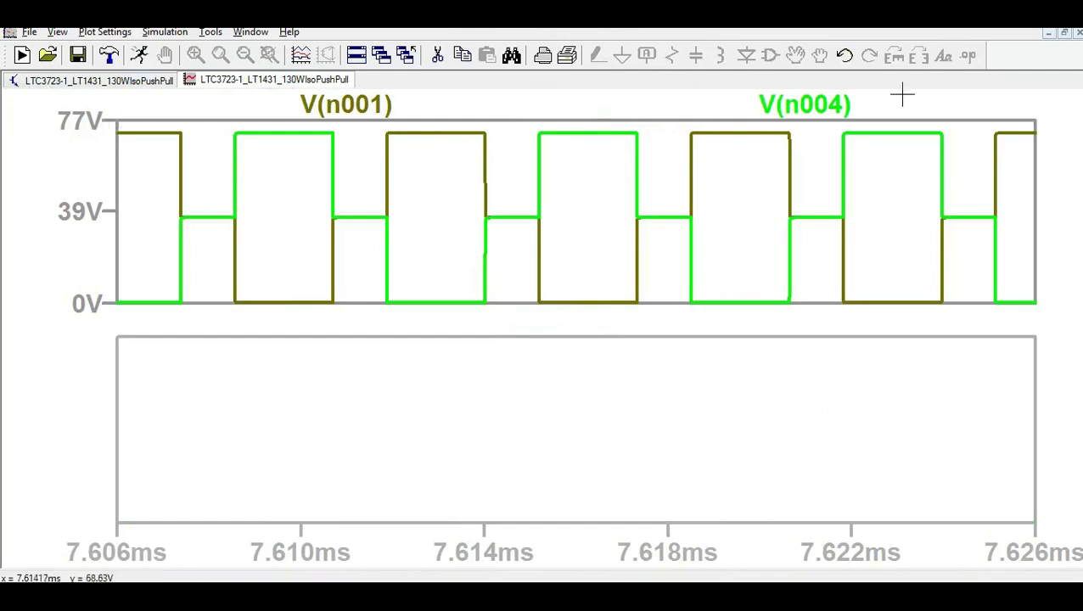
right_click(802, 112)
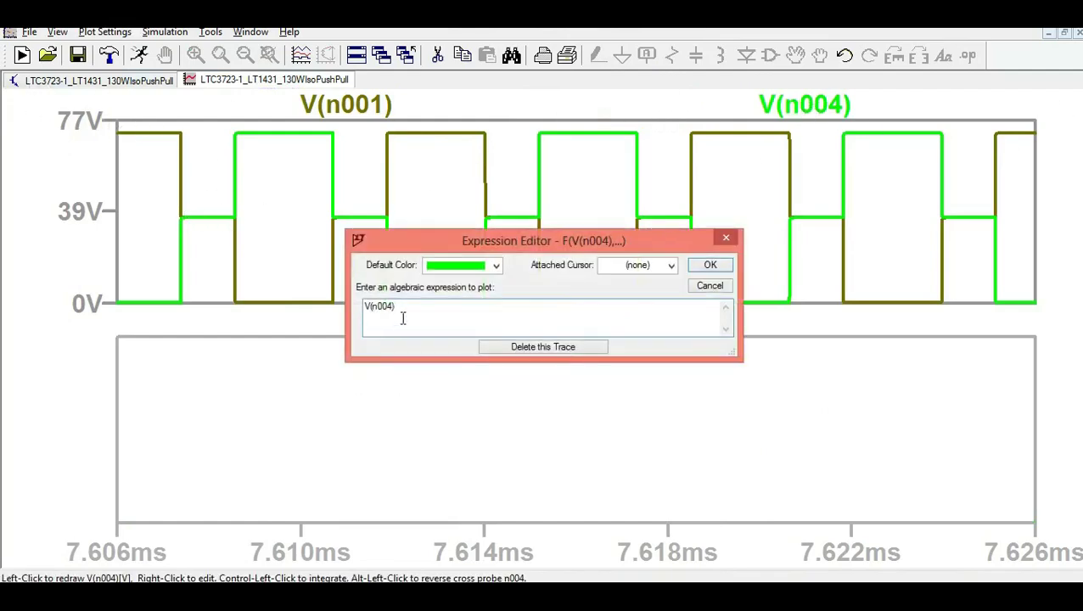
click(452, 268)
click(447, 316)
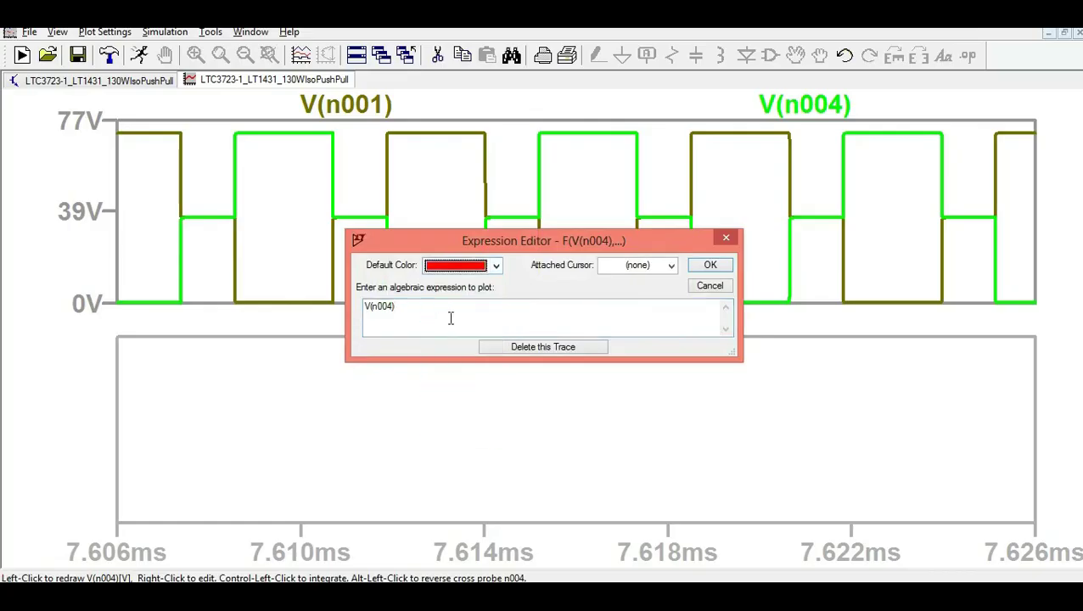
click(710, 265)
Step: Set V(n001) to dark blue and move V(n004) back into the lower pane
right_click(376, 103)
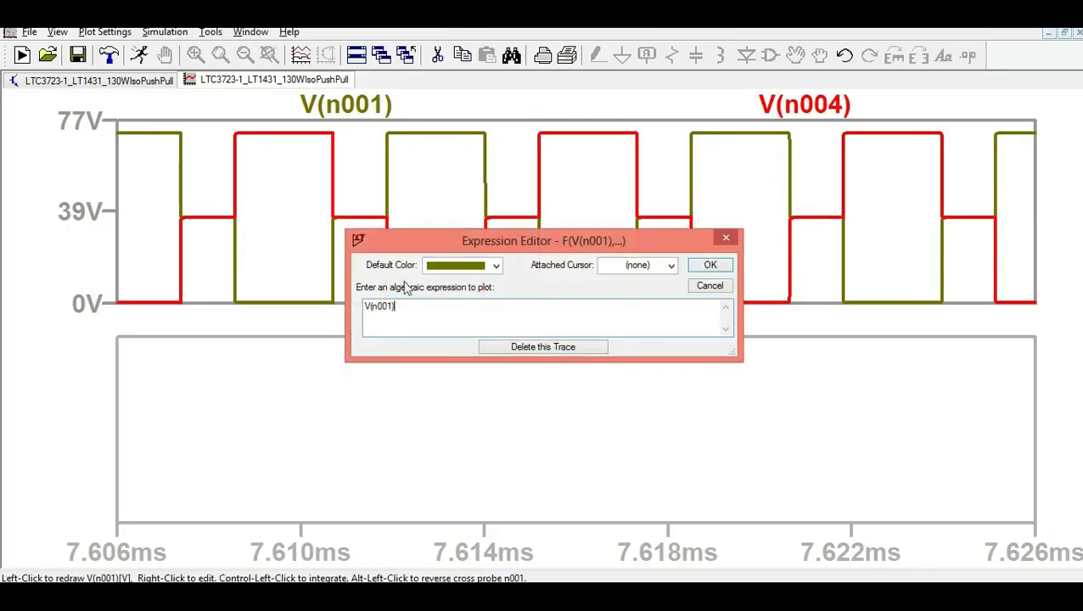
click(458, 266)
click(454, 388)
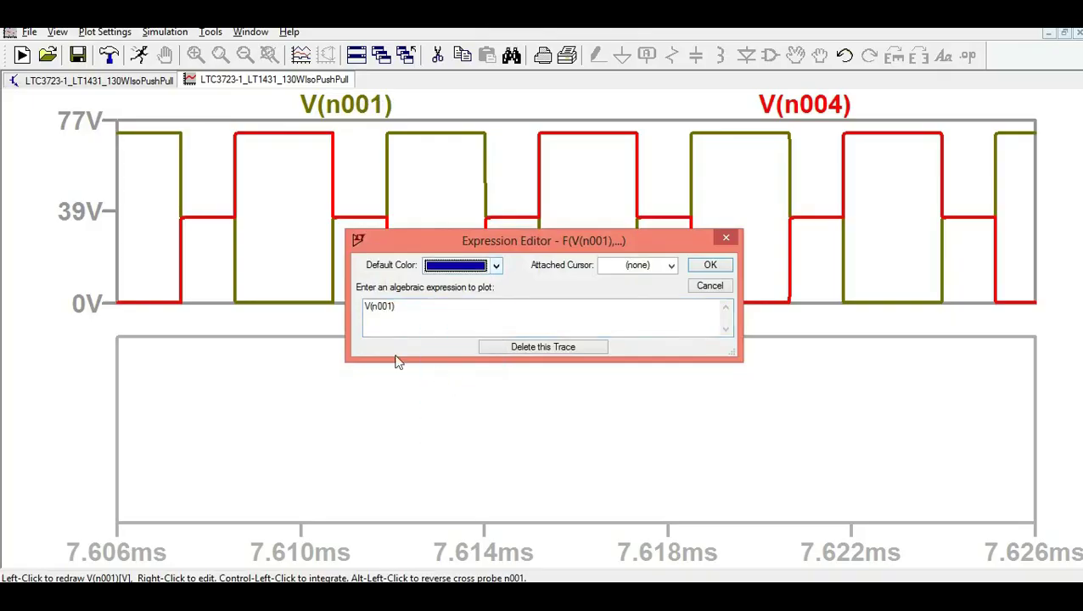
click(711, 267)
drag(804, 104, 519, 316)
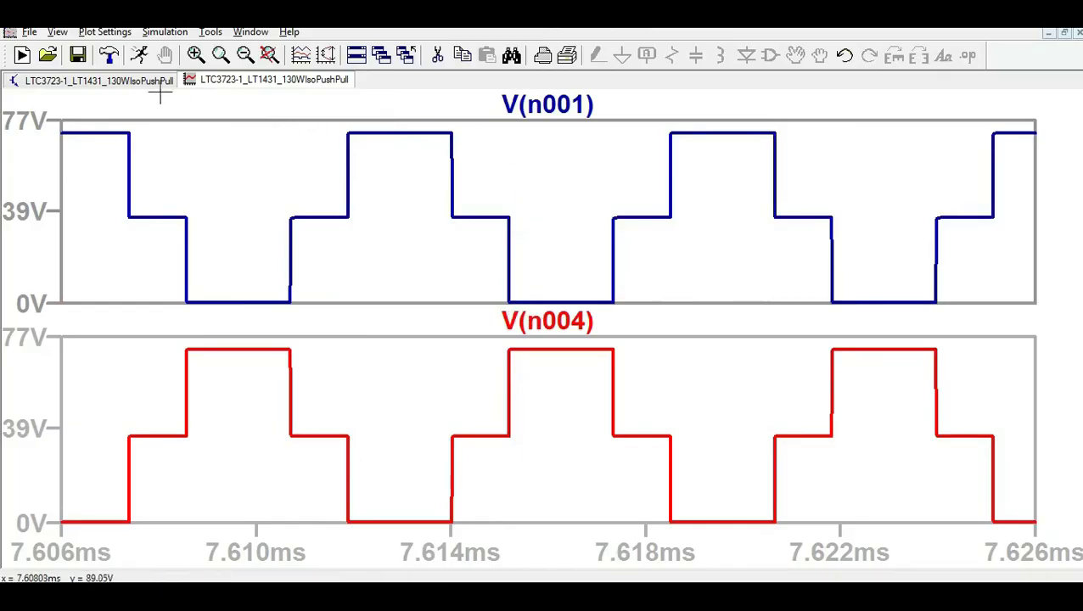
click(99, 80)
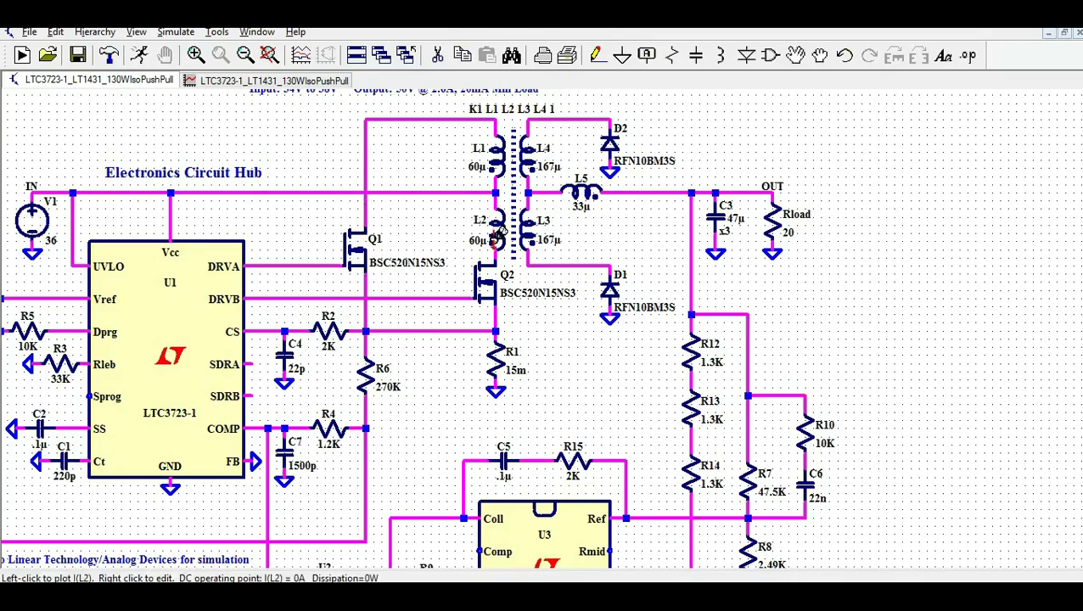
Step: Overlay V(n004) on V(n001) in the top pane to compare the interleaved drive waves
scroll(501, 238, up, 3)
scroll(512, 241, down, 2)
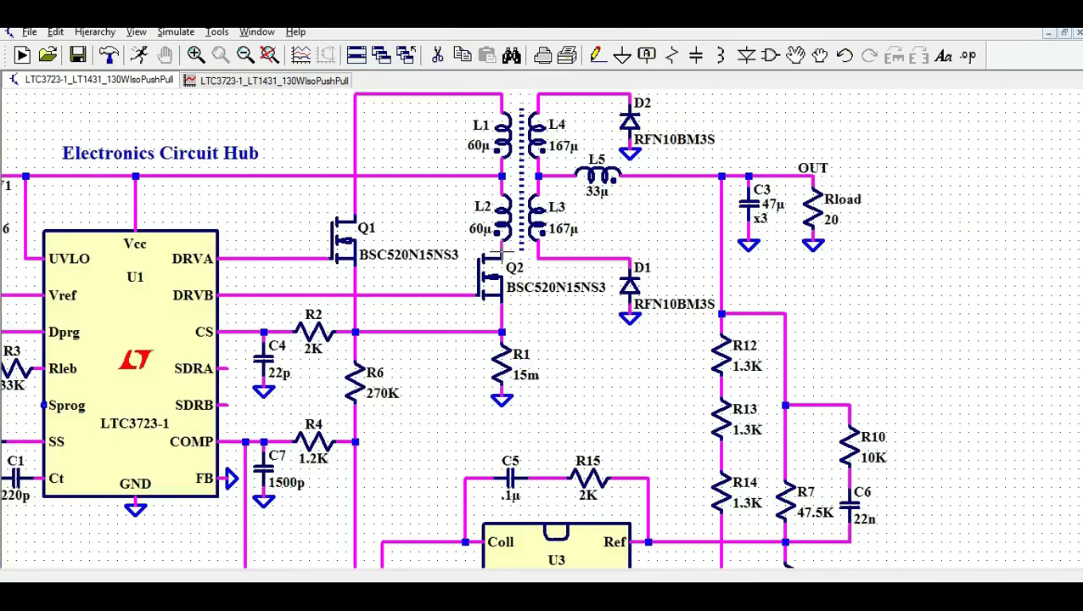
click(240, 82)
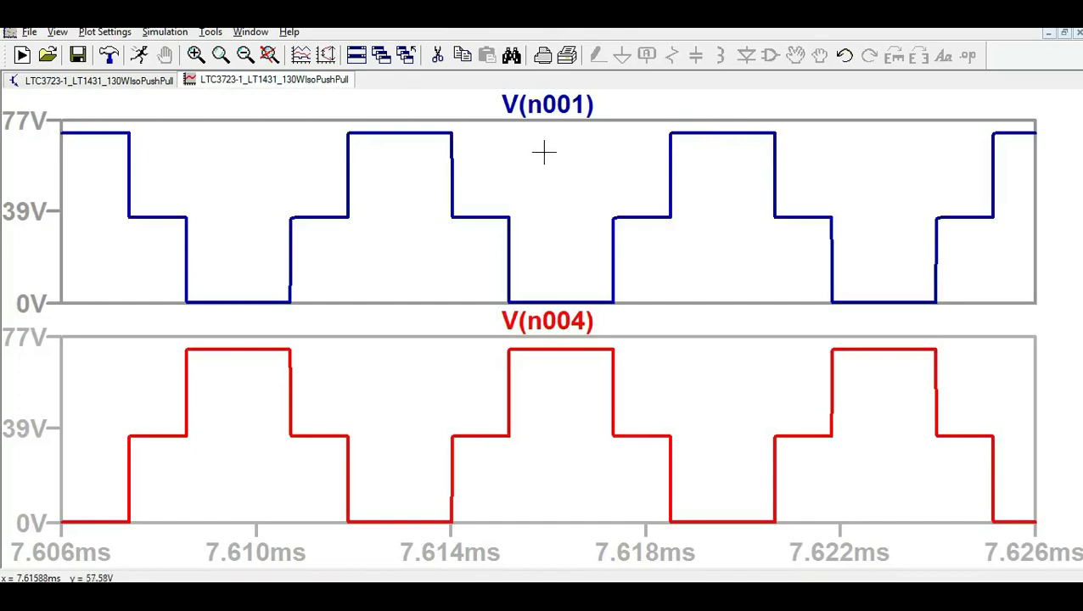
drag(575, 329, 715, 103)
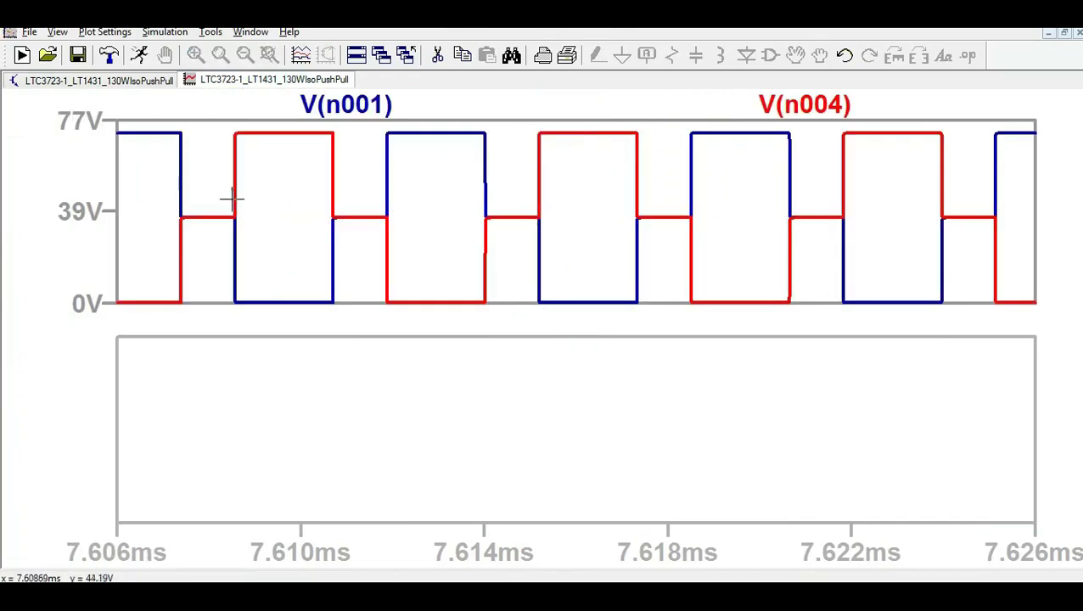
key(ctrl+Tab)
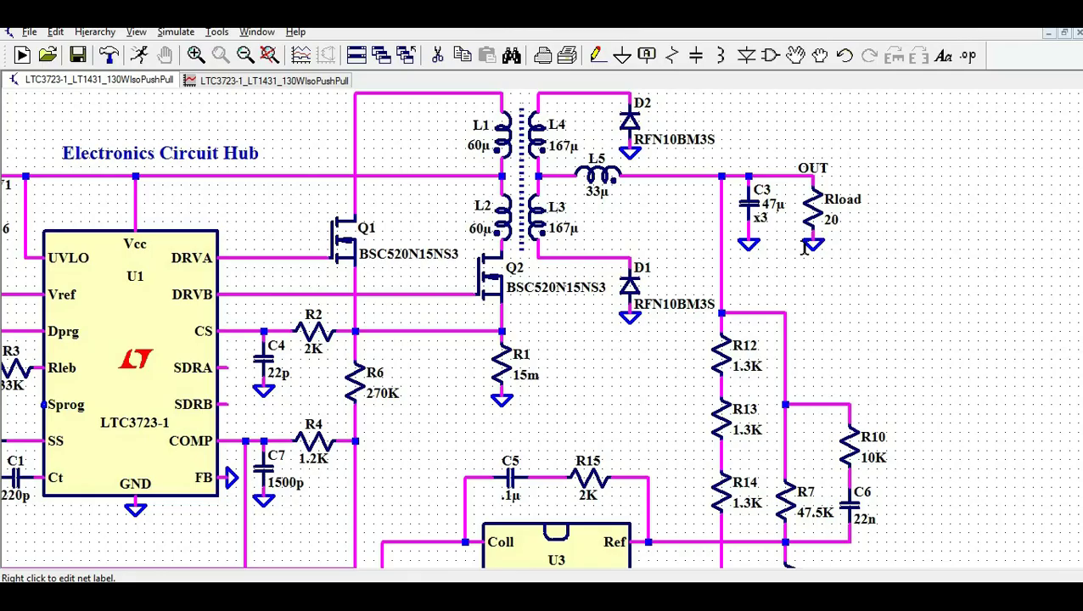
Step: Probe the OUT net and Rload, then zoom to the full 0–20 ms span
click(238, 82)
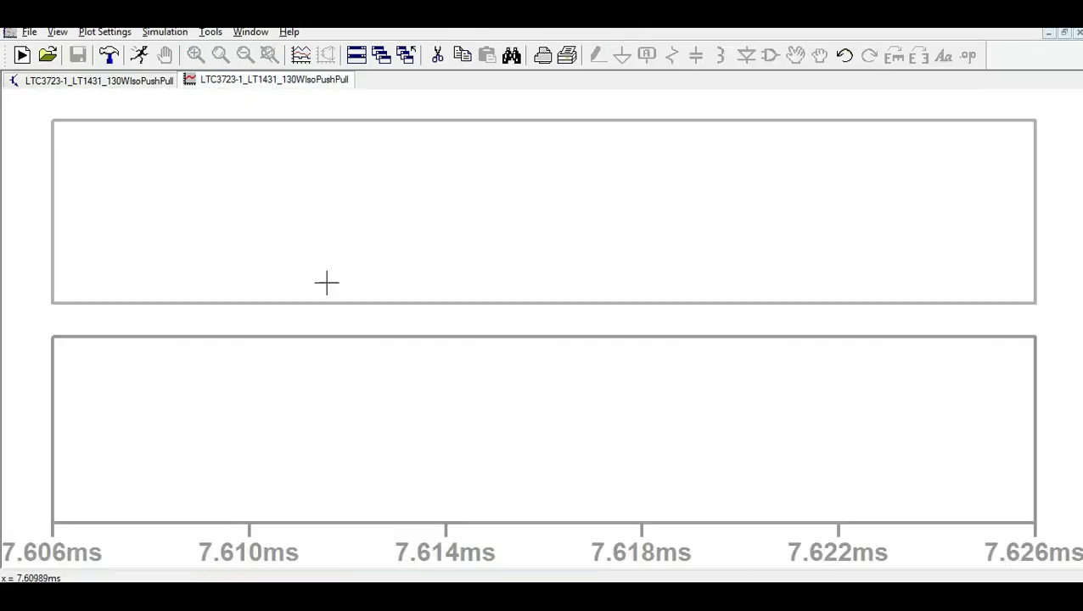
click(138, 82)
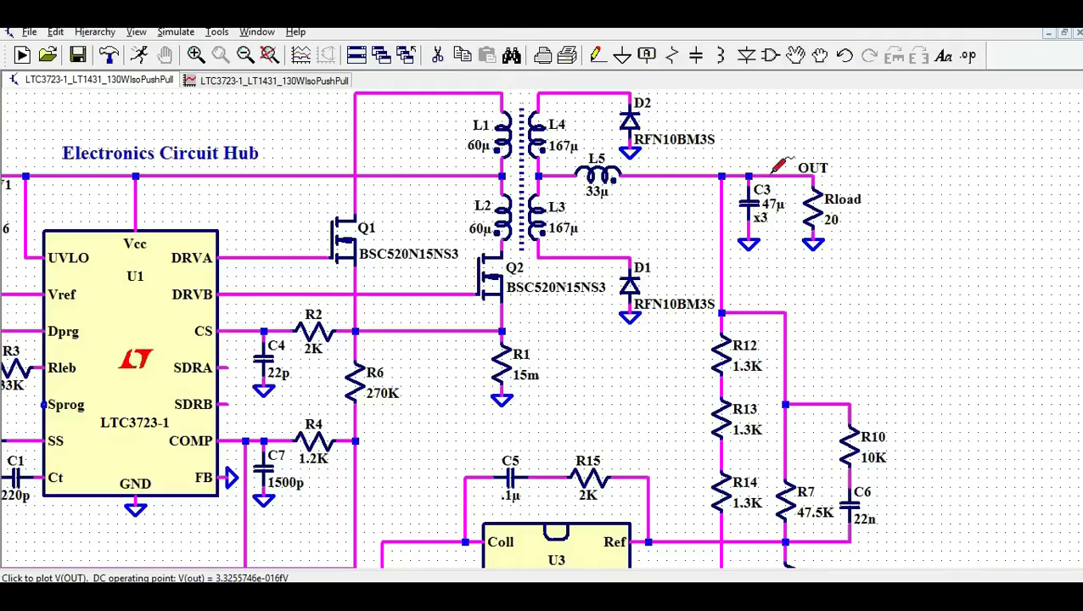
click(255, 84)
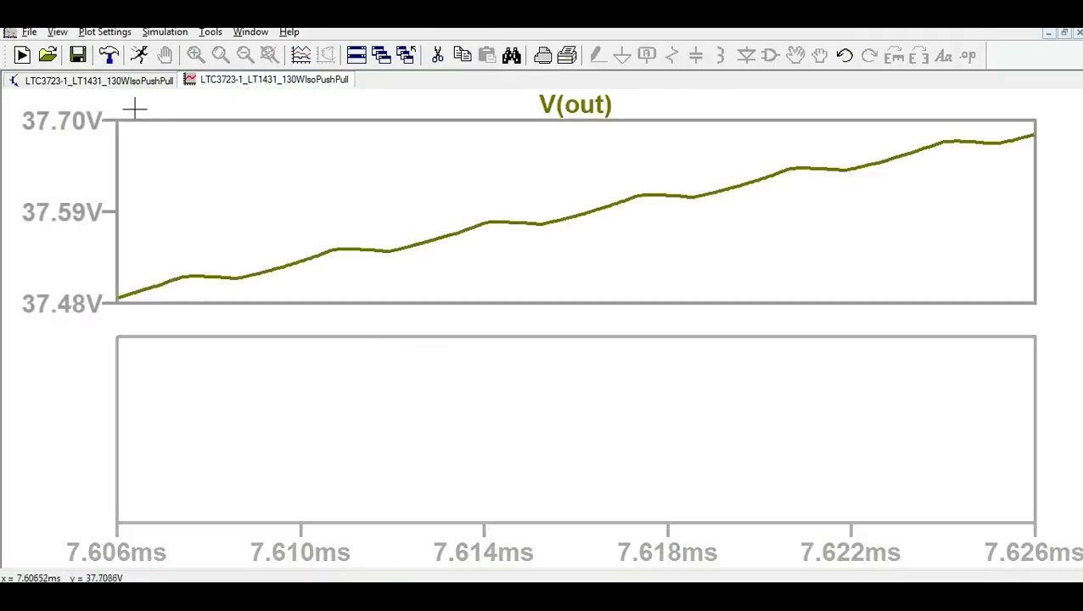
click(128, 82)
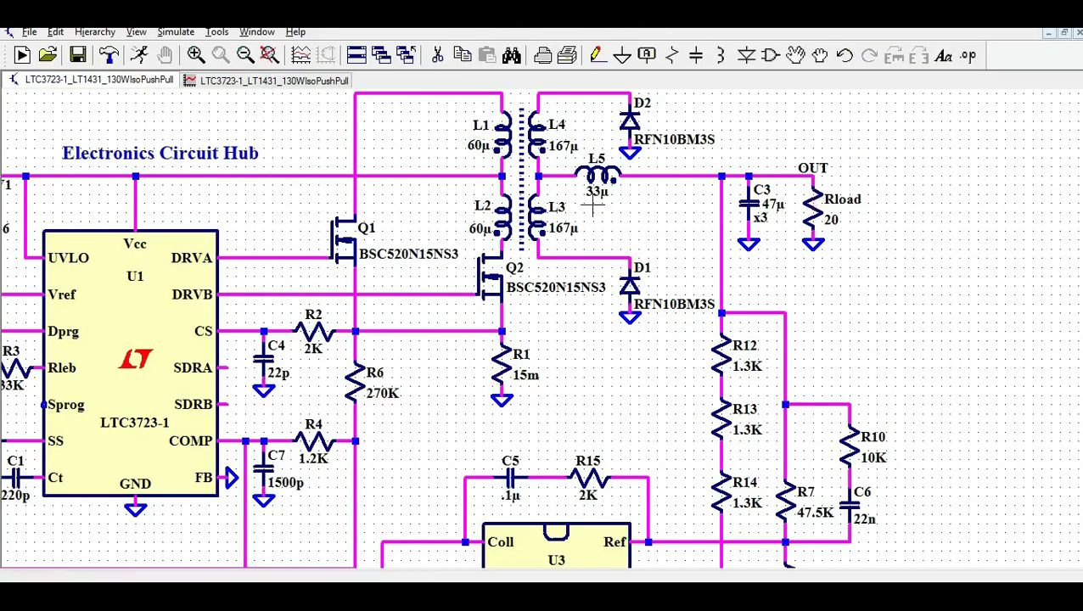
click(310, 83)
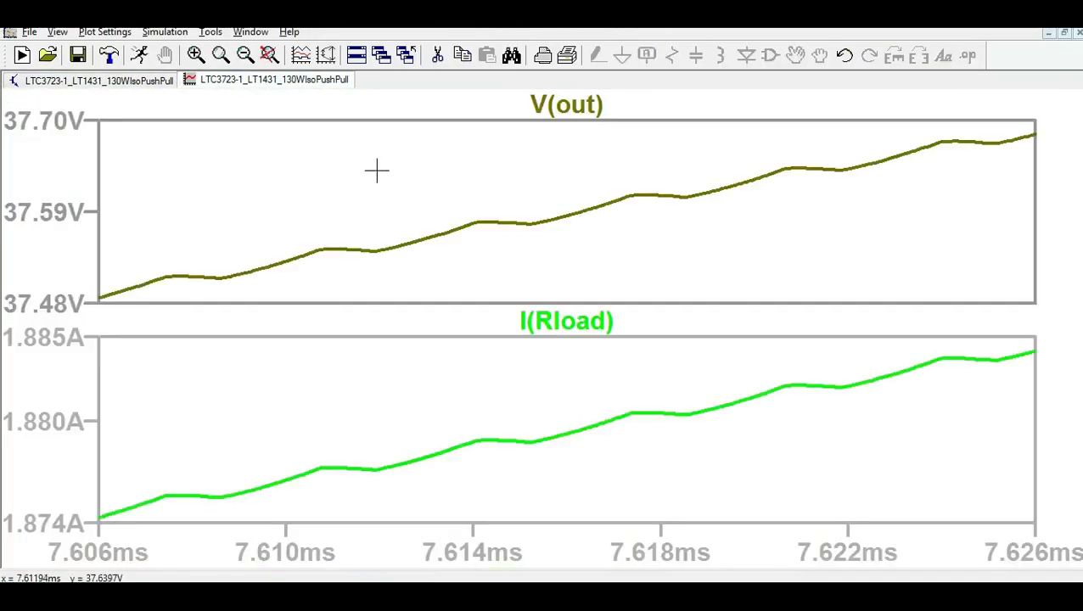
click(269, 56)
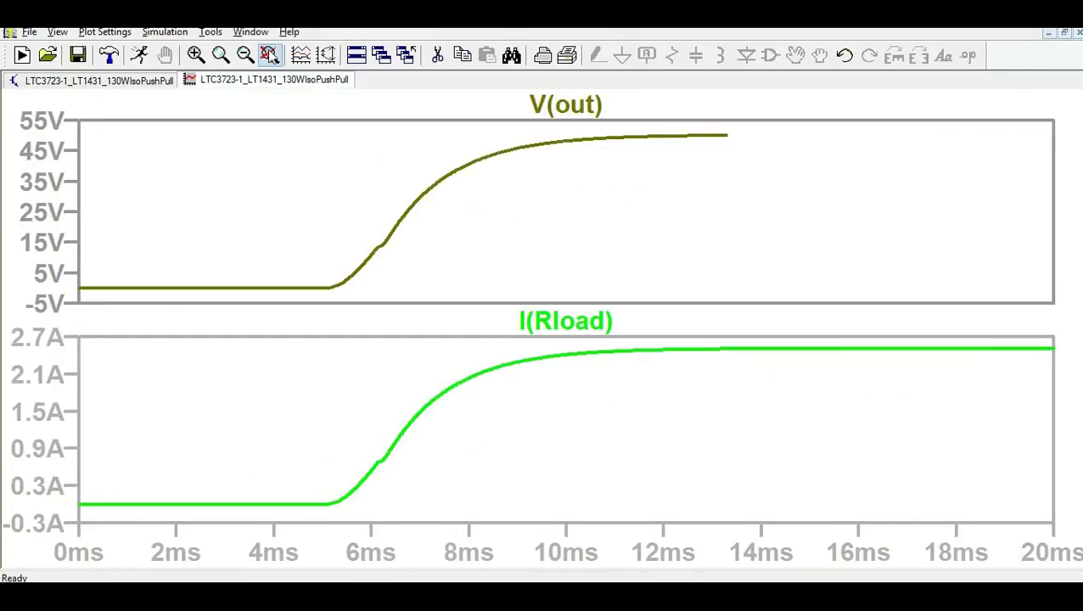
Step: Recolour the I(Rload) load-current trace red
right_click(566, 328)
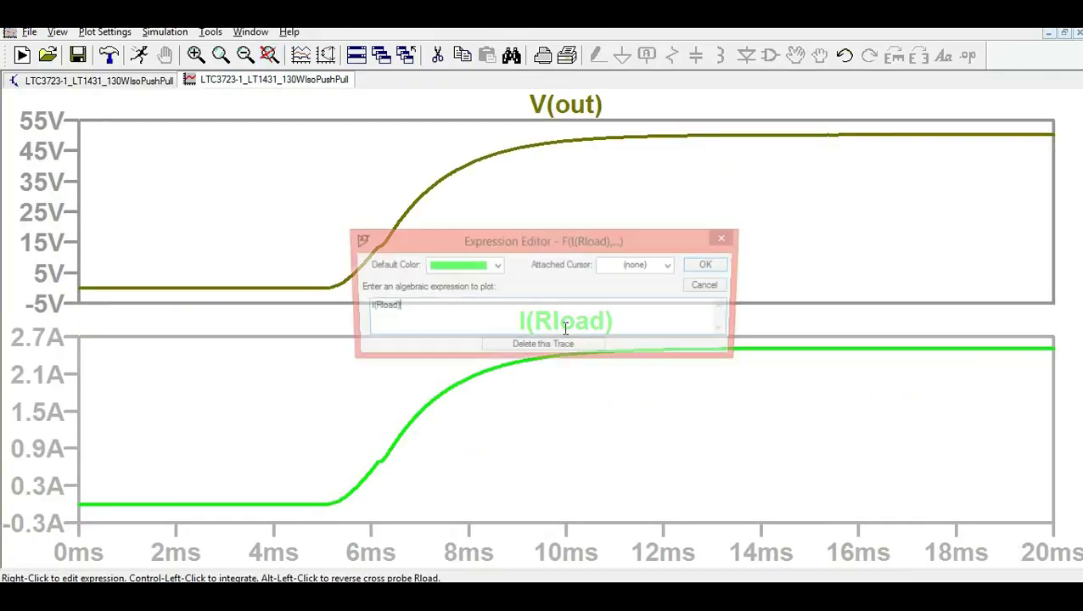
click(497, 266)
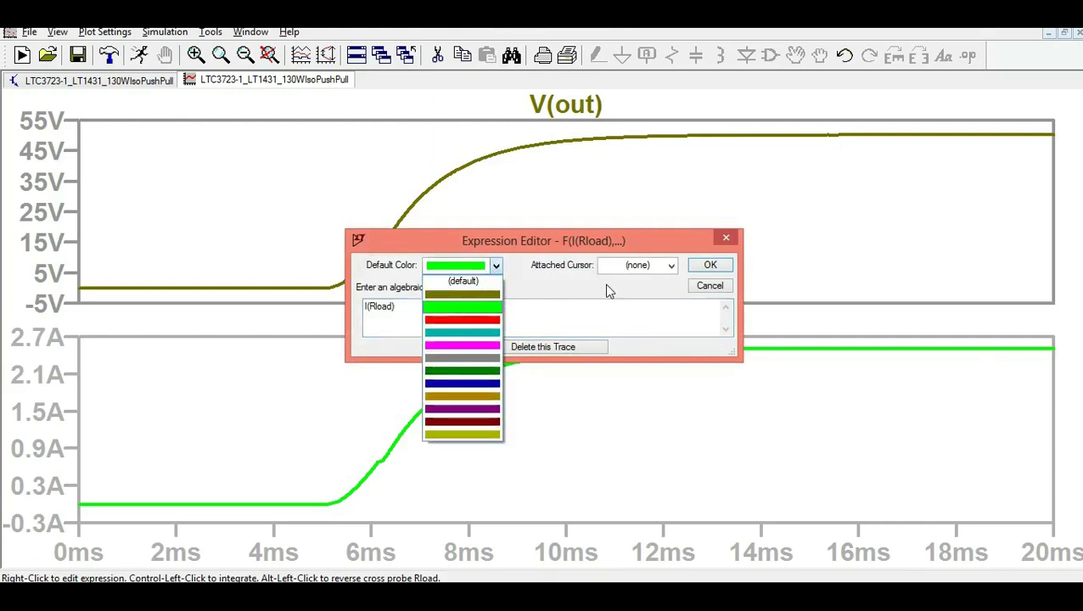
click(489, 320)
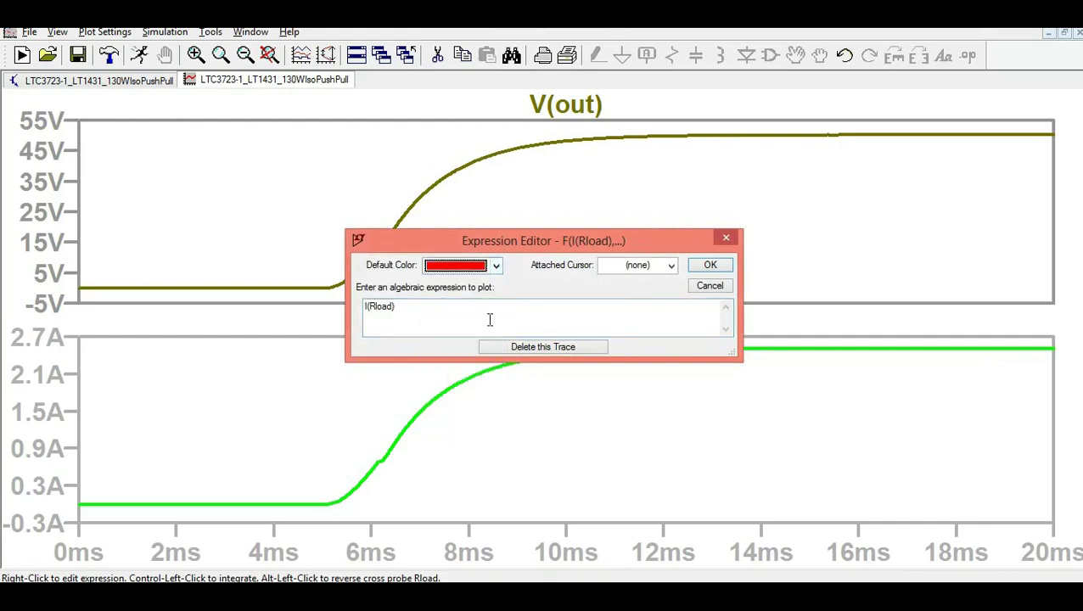
click(700, 266)
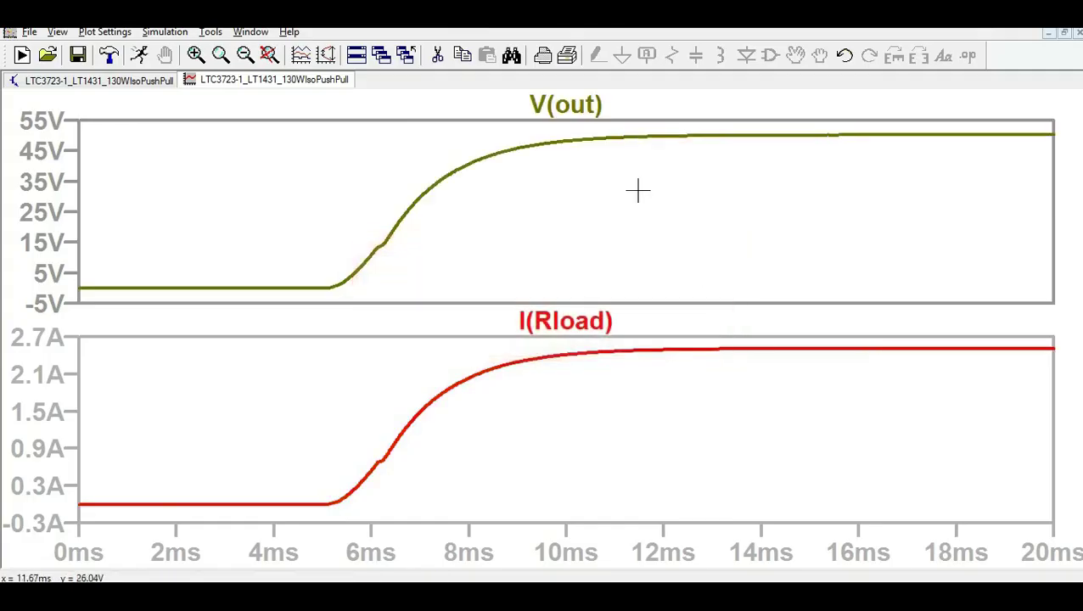
Step: Recolour the V(out) output-voltage trace dark blue
right_click(598, 104)
click(496, 265)
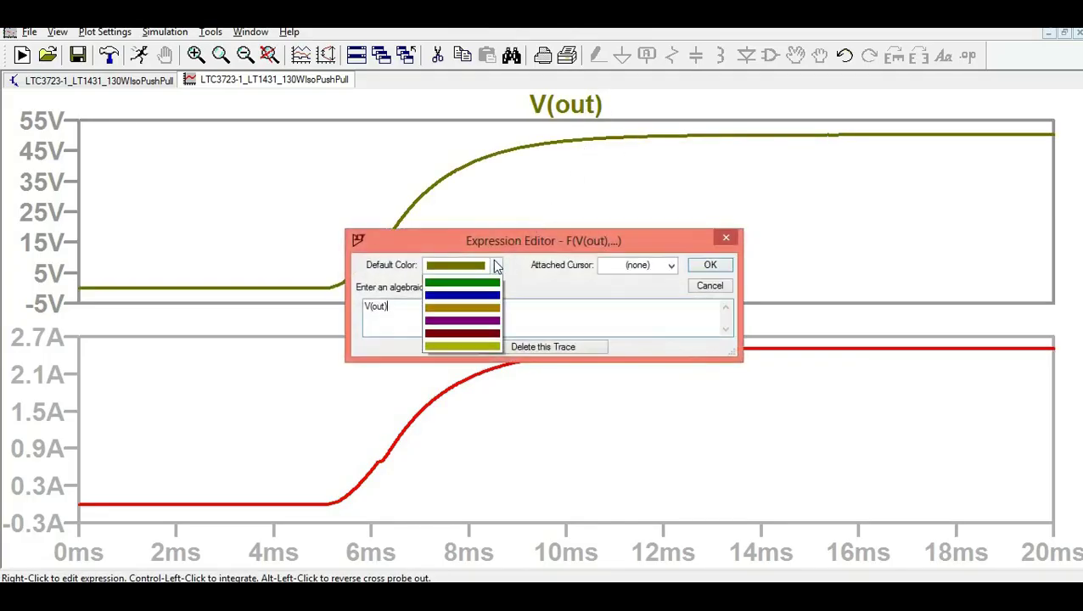
click(465, 383)
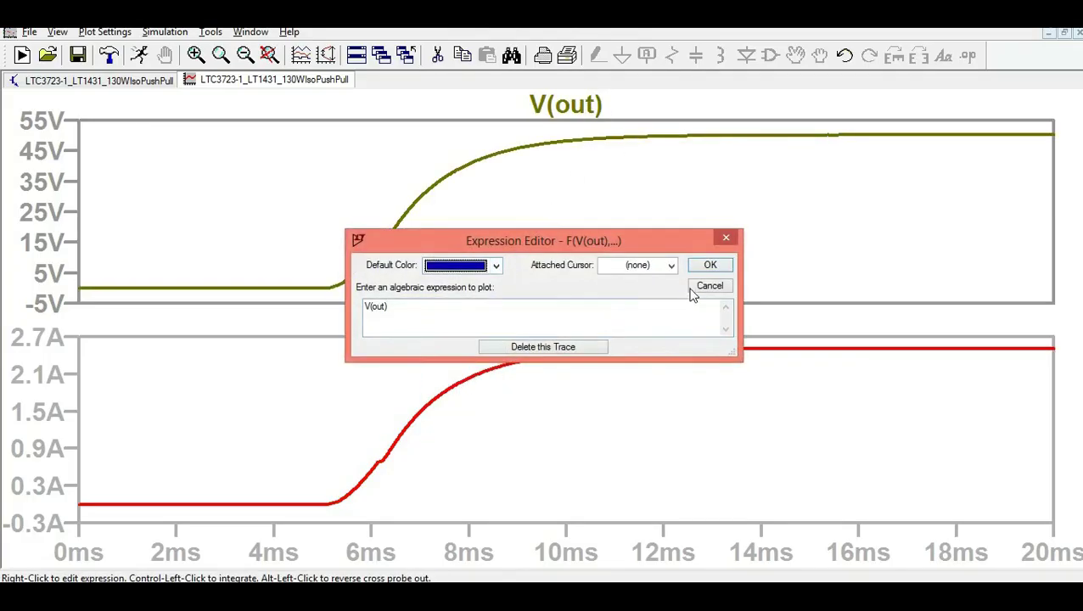
click(709, 265)
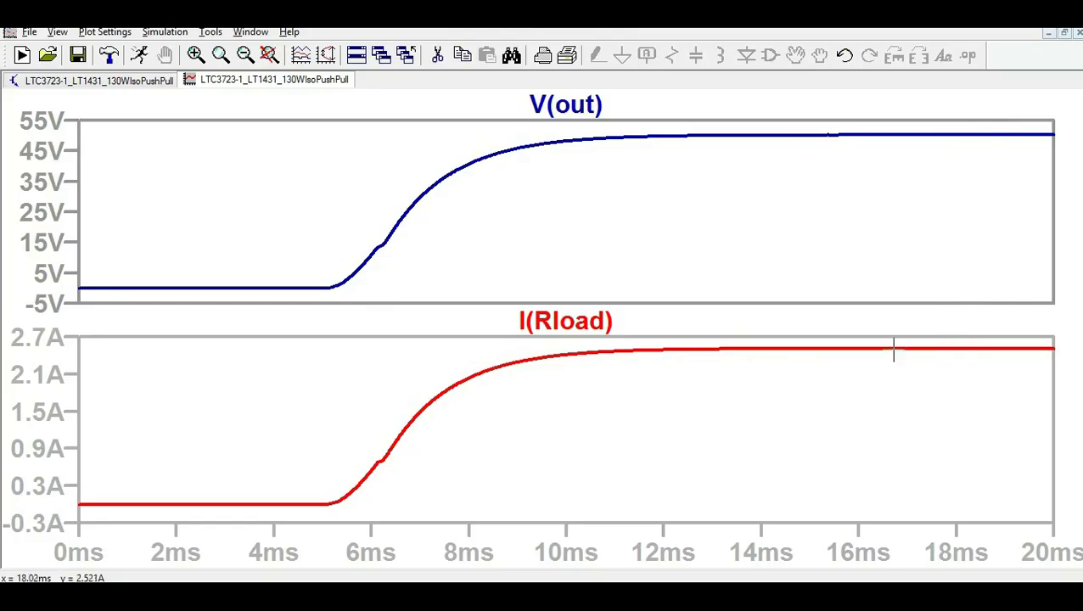
Step: Add a new top plot pane and plot the output power V(OUT)*I(Rload) in it
right_click(782, 211)
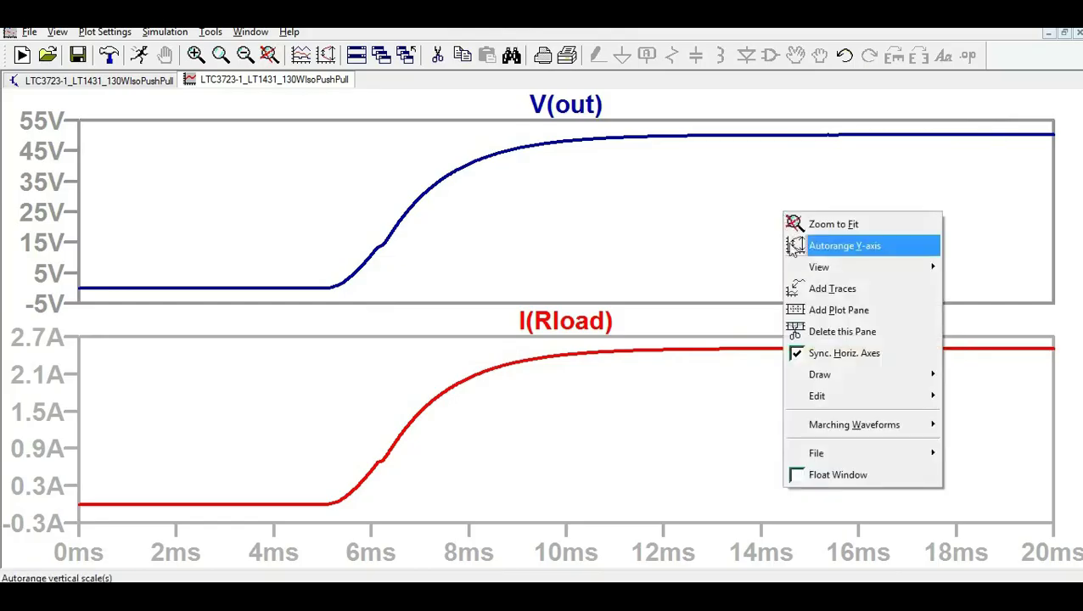
click(823, 308)
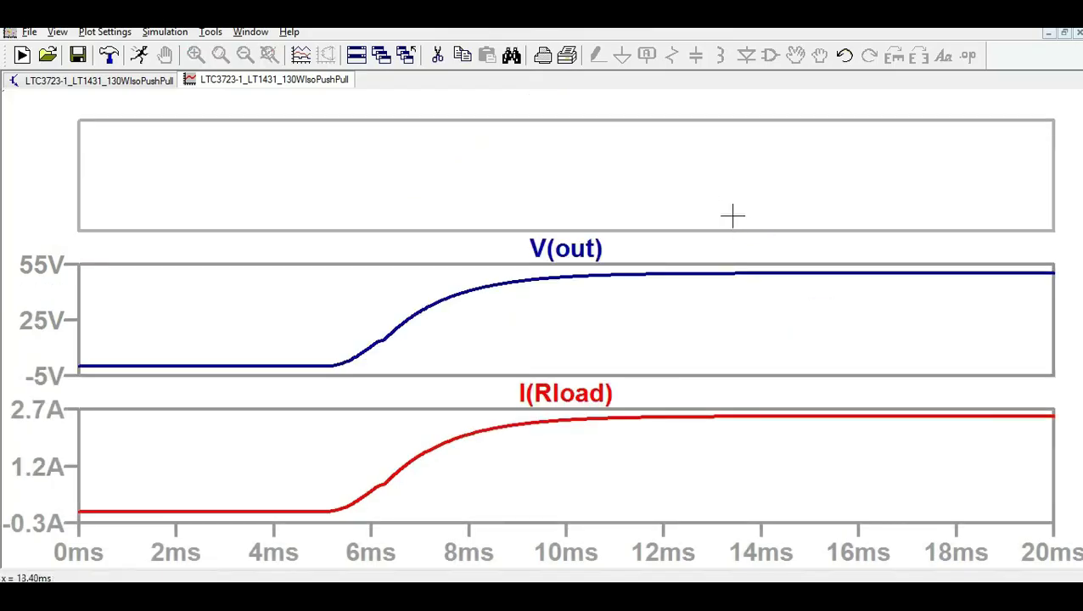
click(111, 80)
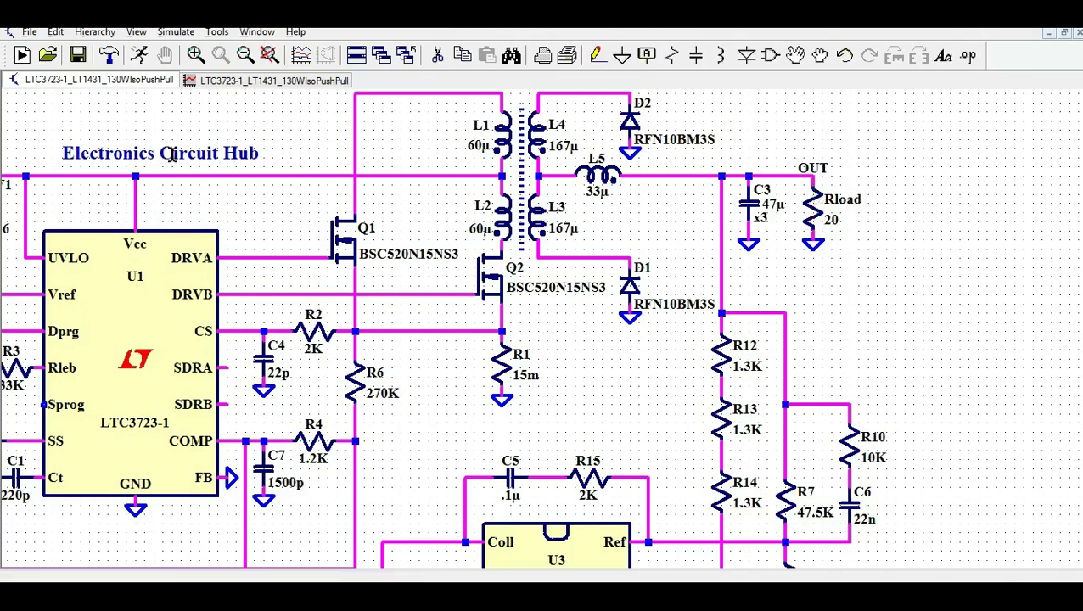
click(263, 80)
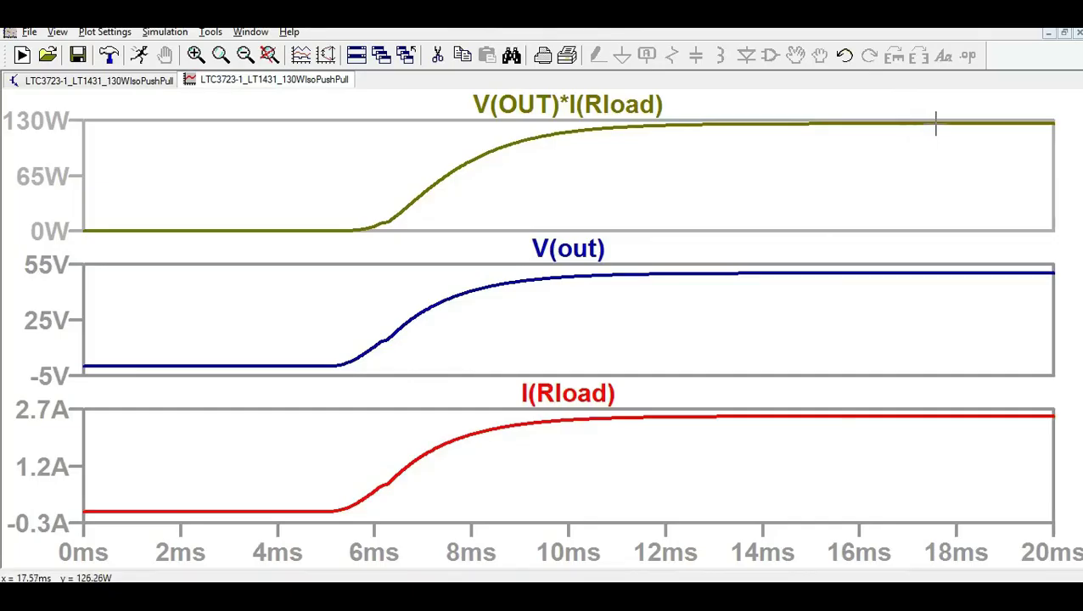
Step: Recolour the V(OUT)*I(Rload) power trace magenta
right_click(602, 106)
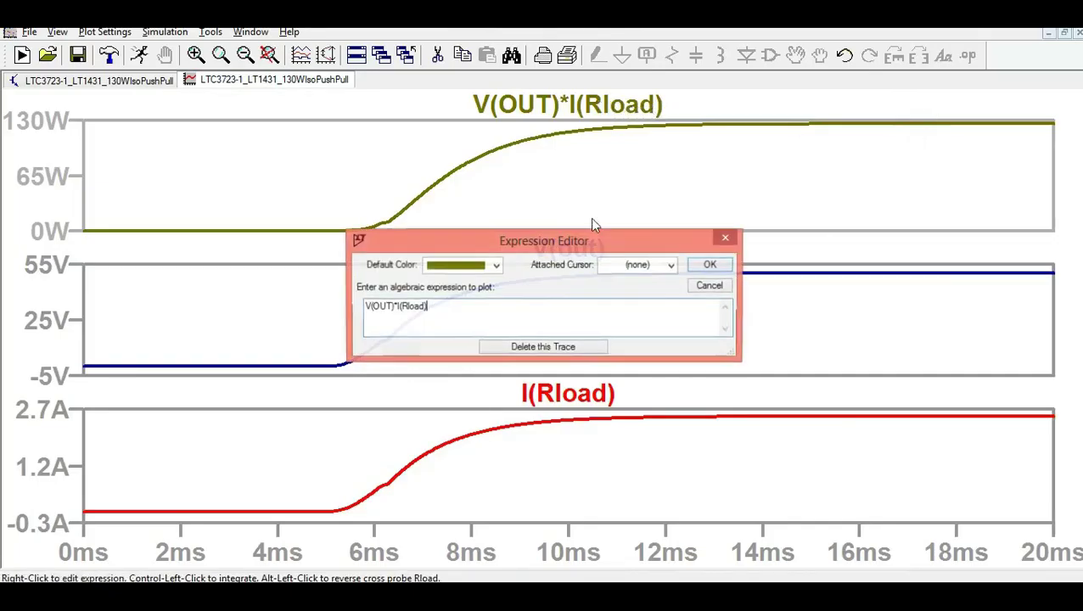
click(491, 265)
click(450, 345)
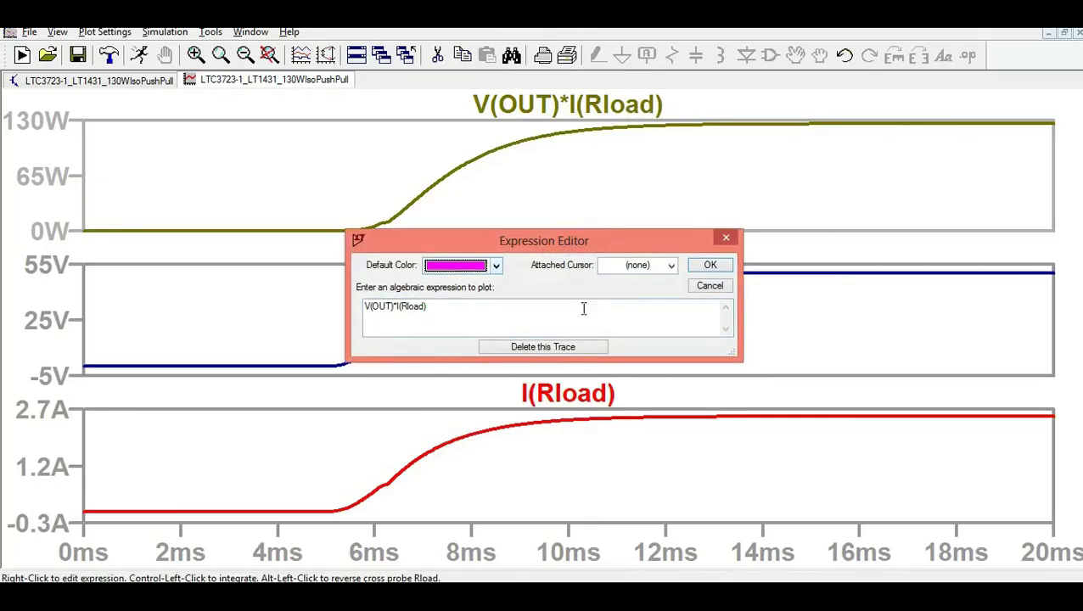
click(705, 264)
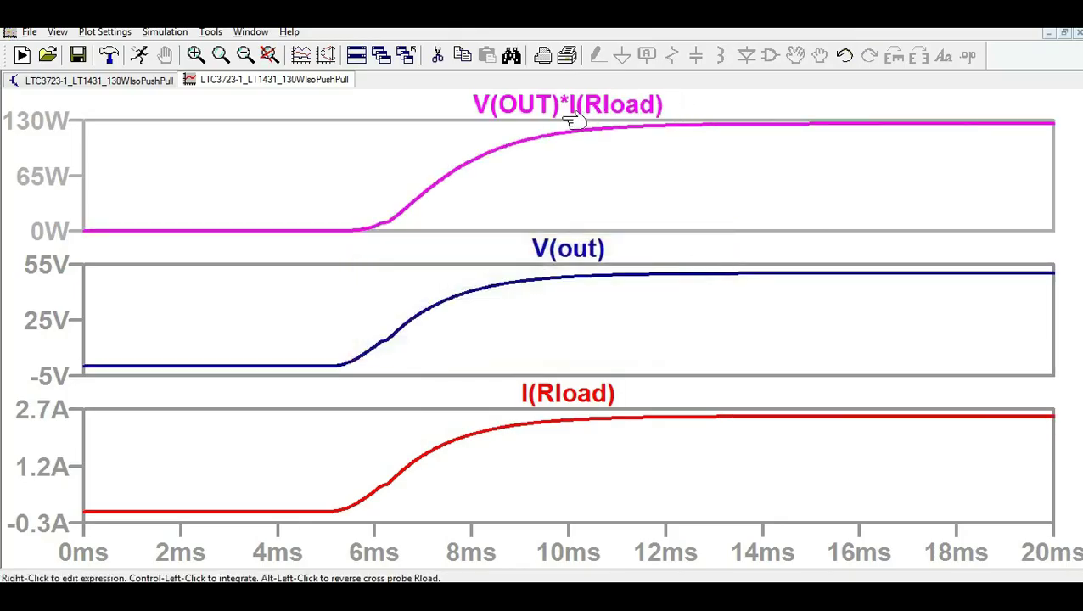